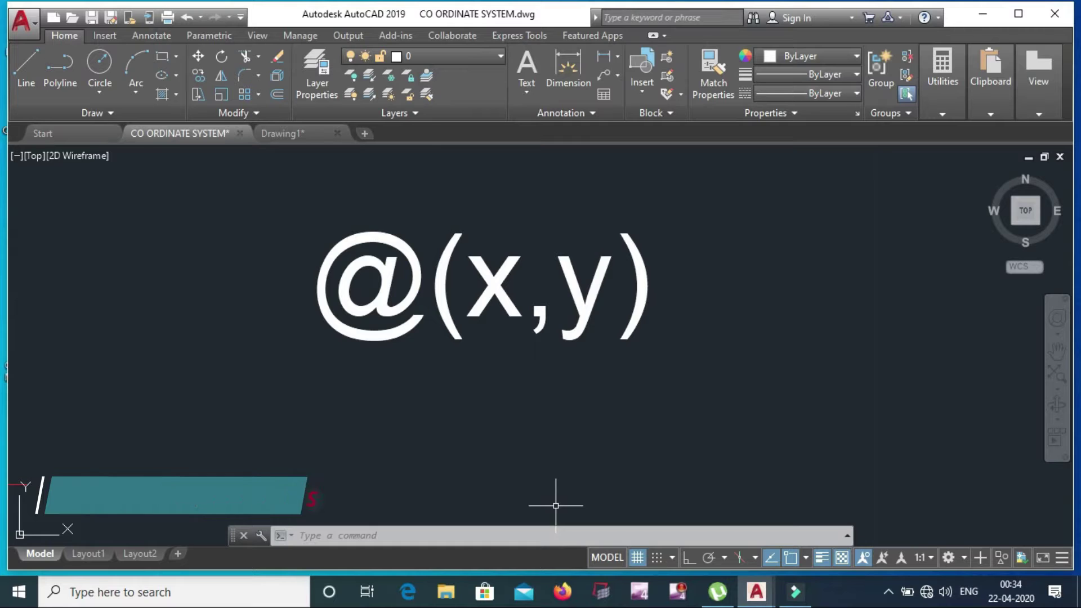
# Examine the @(x,y) notation, the diagram linking points 1 to 5, and the square and H-shaped reference drawings
pyautogui.scroll(-5, 499, 326)
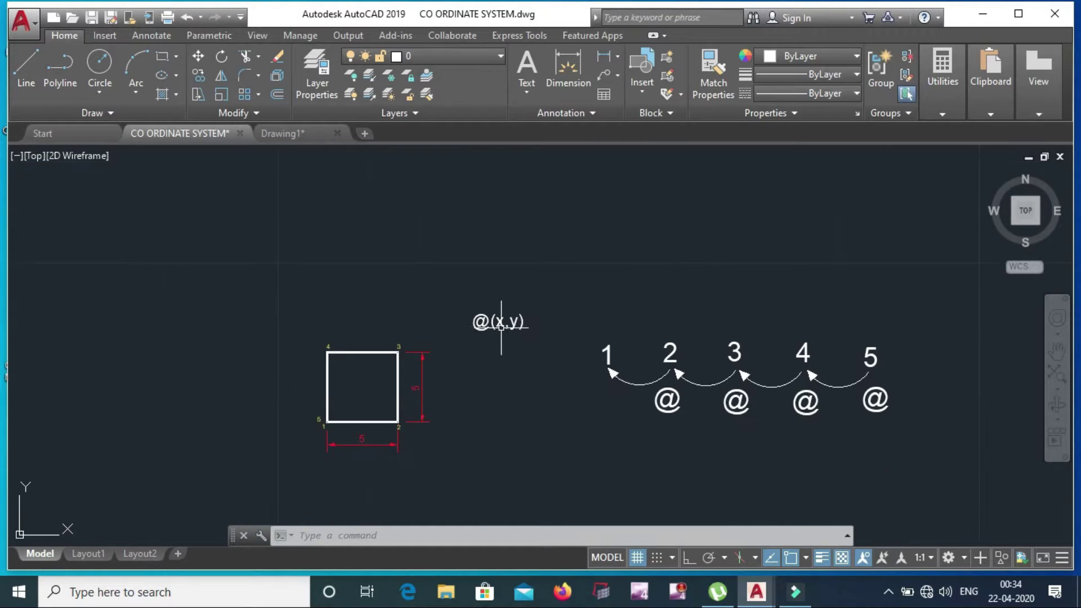
pyautogui.moveTo(645, 385)
pyautogui.mouseDown(button='middle')
pyautogui.moveTo(536, 381)
pyautogui.moveTo(544, 359)
pyautogui.moveTo(386, 358)
pyautogui.mouseUp(button='middle')
pyautogui.scroll(3, 524, 372)
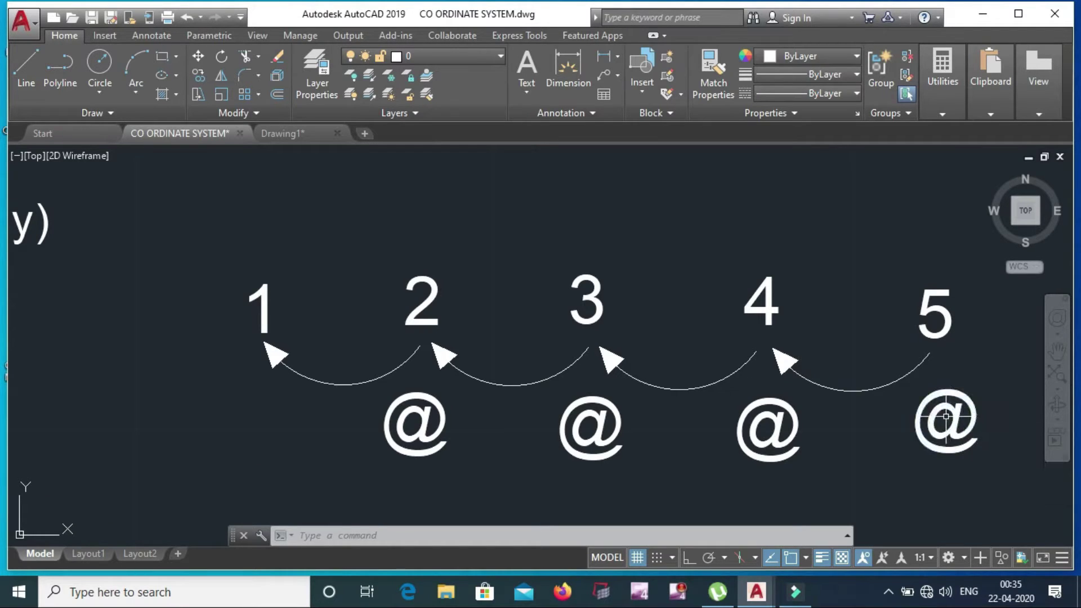
pyautogui.scroll(-8, 926, 418)
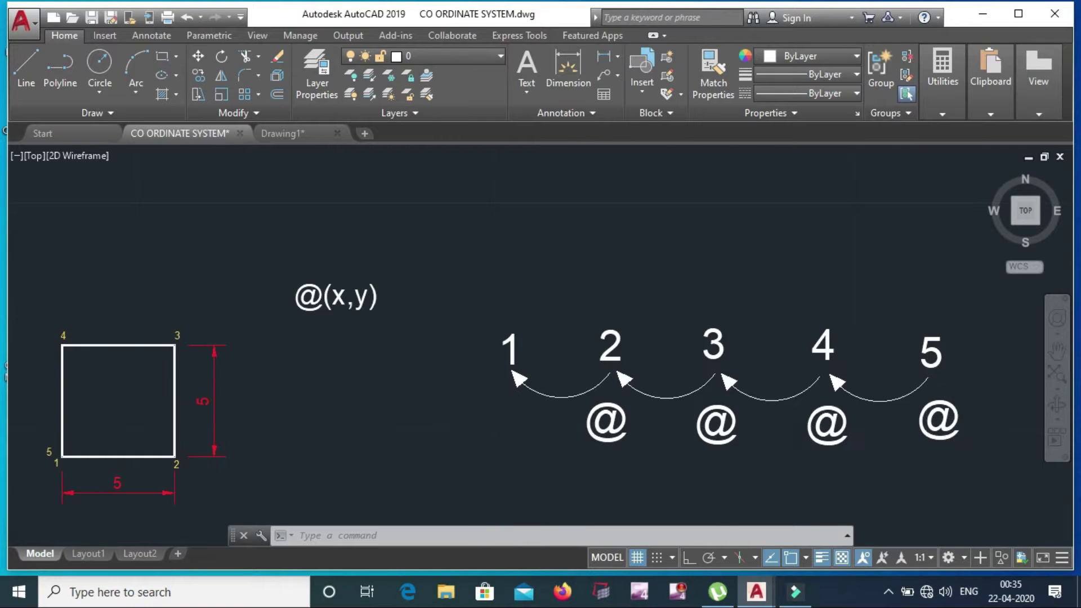
pyautogui.moveTo(789, 436); pyautogui.dragTo(491, 188, button='middle')
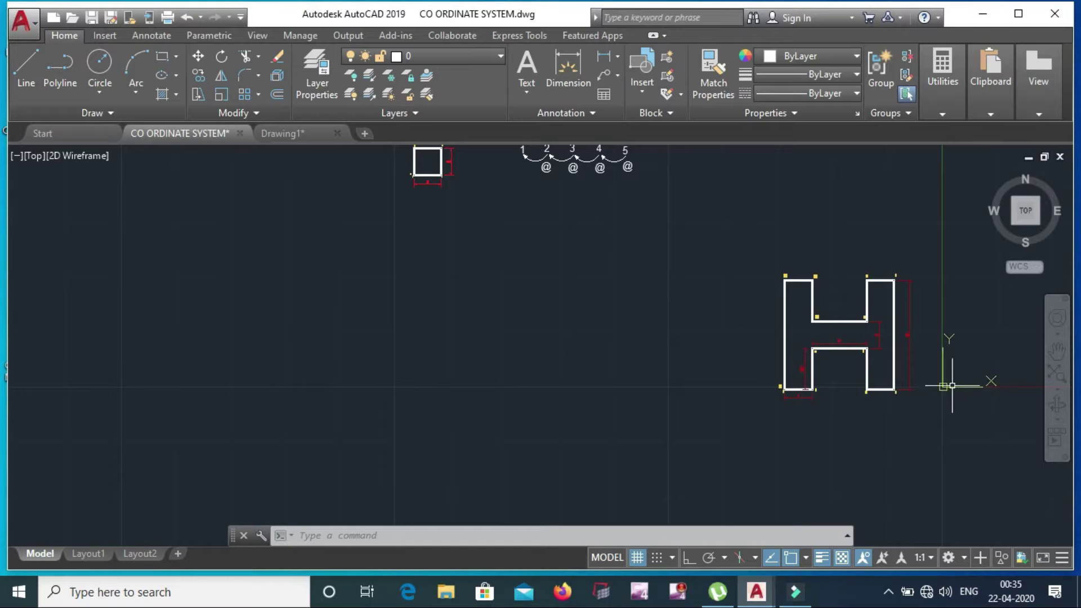
pyautogui.moveTo(677, 265); pyautogui.dragTo(750, 440, button='middle')
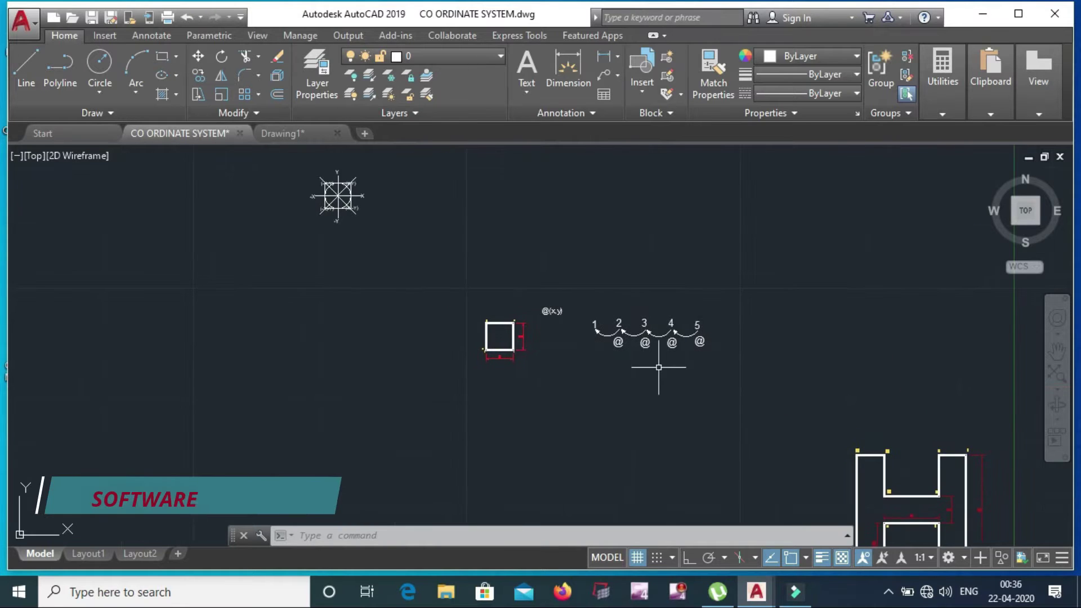
pyautogui.scroll(6, 659, 362)
pyautogui.scroll(-4, 701, 366)
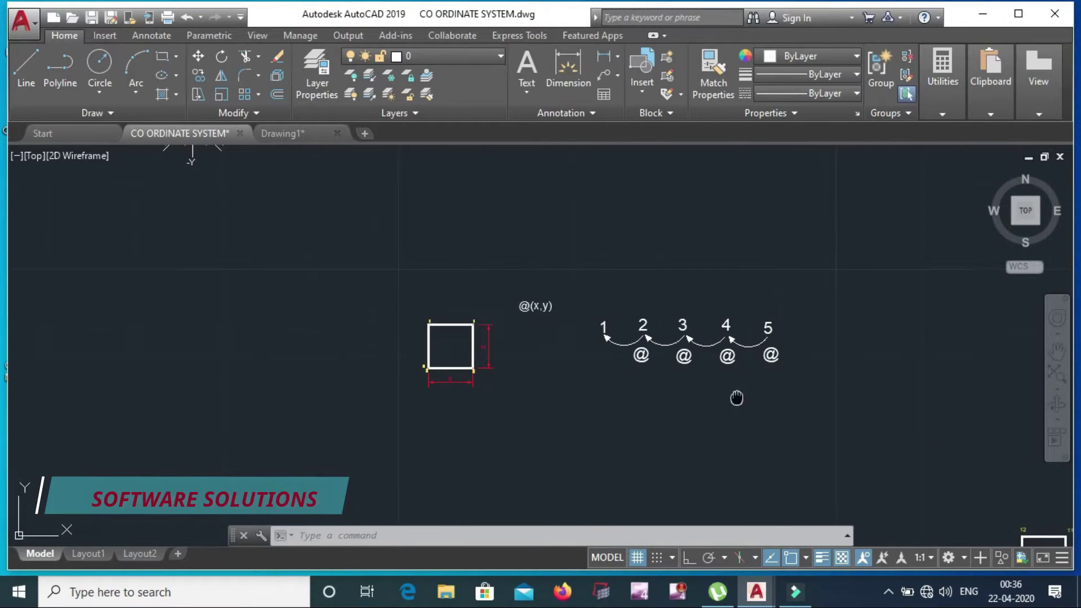
pyautogui.moveTo(736, 396)
pyautogui.mouseDown(button='middle')
pyautogui.moveTo(584, 292)
pyautogui.moveTo(610, 331)
pyautogui.moveTo(588, 379)
pyautogui.mouseUp(button='middle')
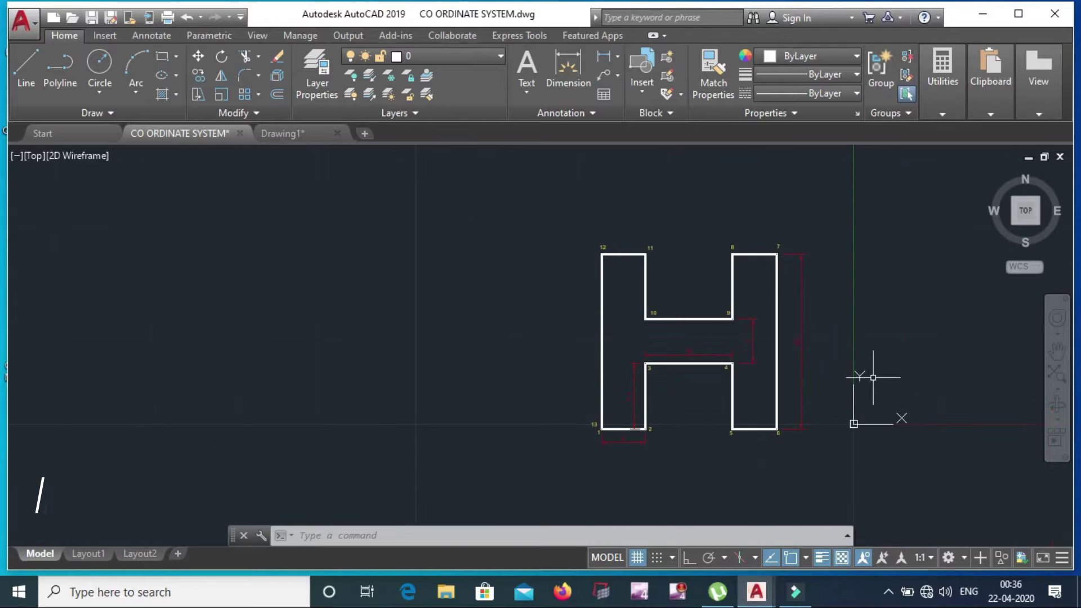
pyautogui.moveTo(519, 301); pyautogui.dragTo(611, 429, button='middle')
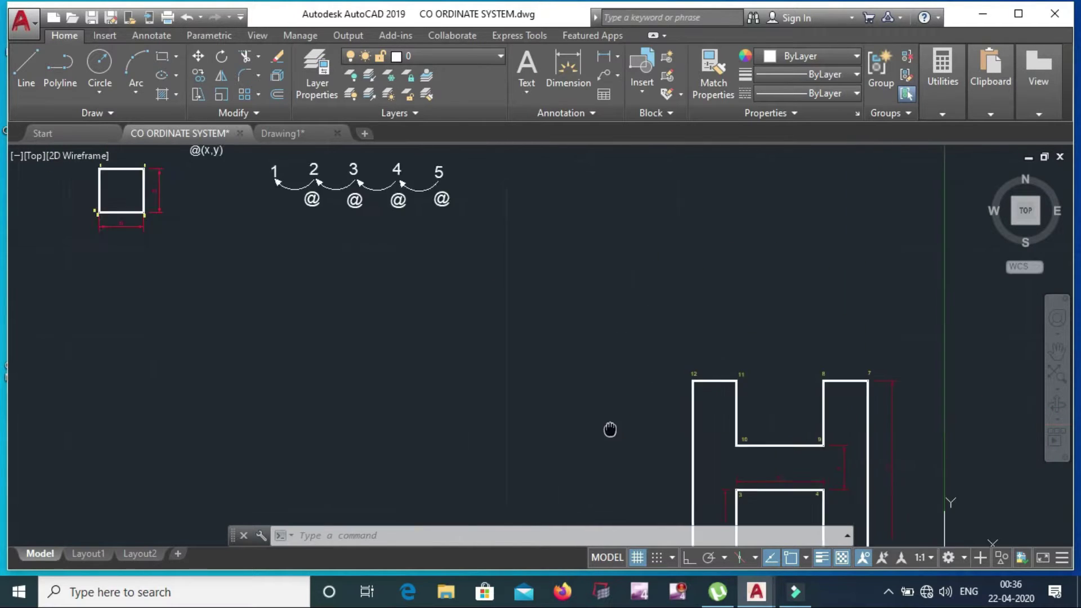
pyautogui.moveTo(540, 332); pyautogui.dragTo(594, 415, button='middle')
pyautogui.scroll(2, 330, 254)
pyautogui.scroll(2, 322, 227)
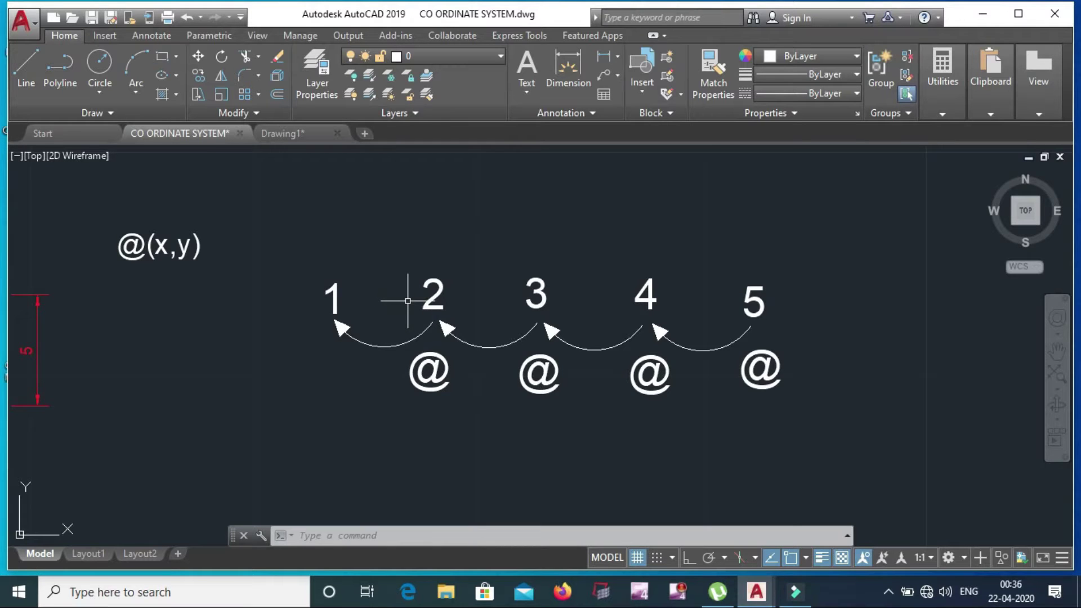
# Start a line in the empty area beside the dimensioned square and draw the new square's bottom side with relative coordinate @5,0
pyautogui.moveTo(445, 314)
pyautogui.mouseDown(button='middle')
pyautogui.moveTo(498, 273)
pyautogui.moveTo(765, 222)
pyautogui.moveTo(435, 305)
pyautogui.moveTo(497, 344)
pyautogui.moveTo(490, 378)
pyautogui.moveTo(505, 413)
pyautogui.mouseUp(button='middle')
pyautogui.scroll(2, 490, 367)
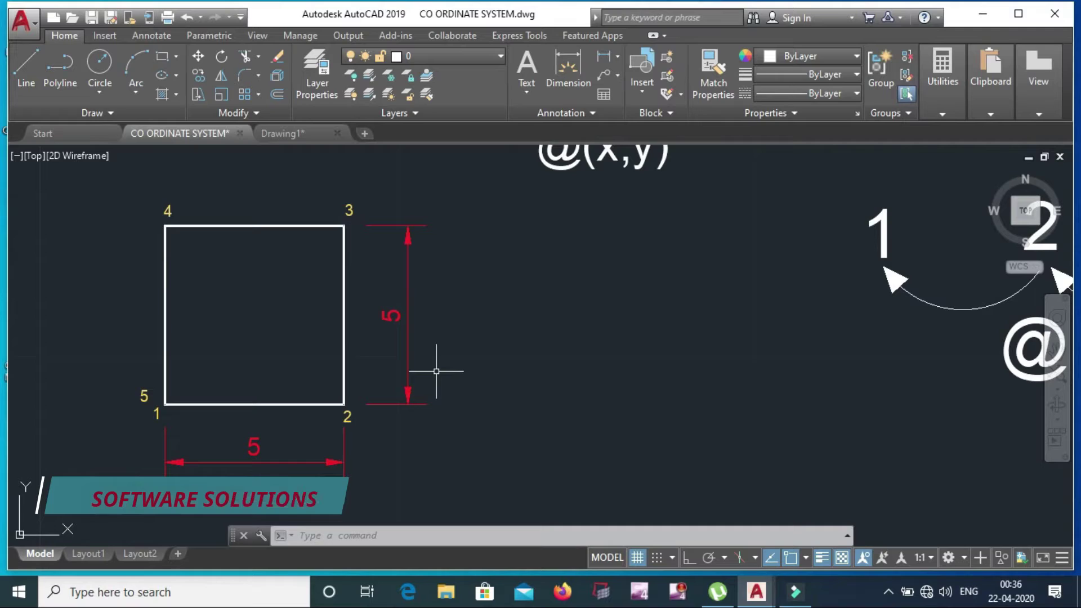
pyautogui.write('l')
pyautogui.press('Return')
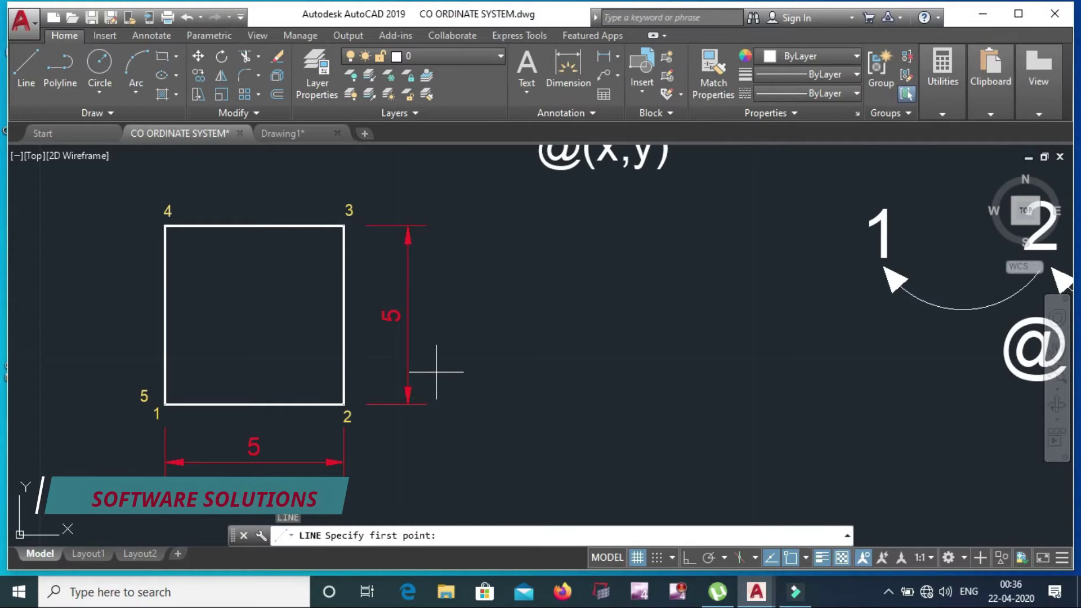
pyautogui.click(541, 416)
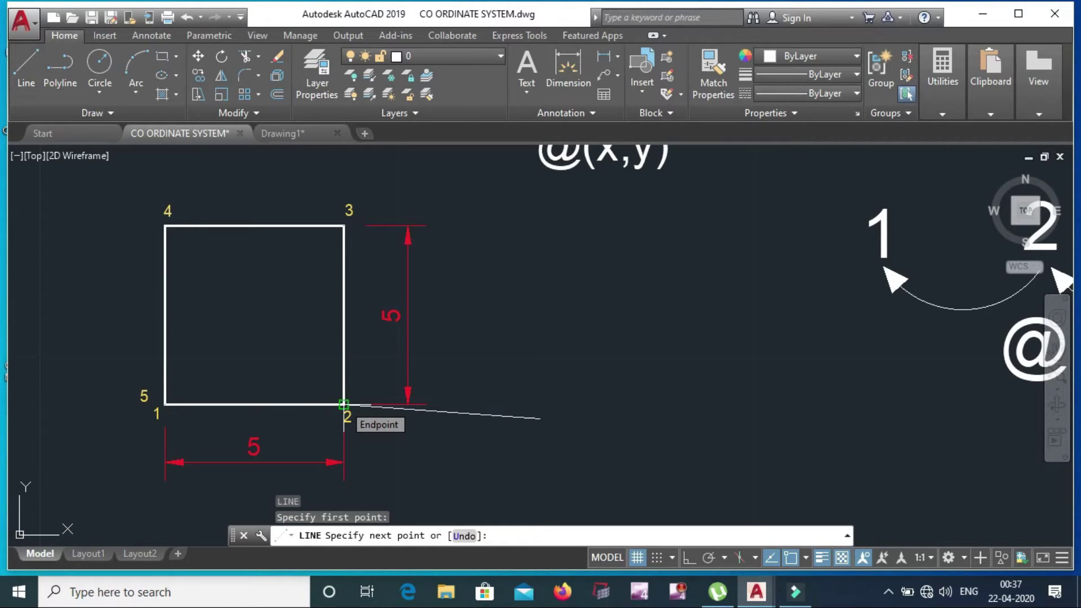
pyautogui.press('Escape')
pyautogui.press('F8')
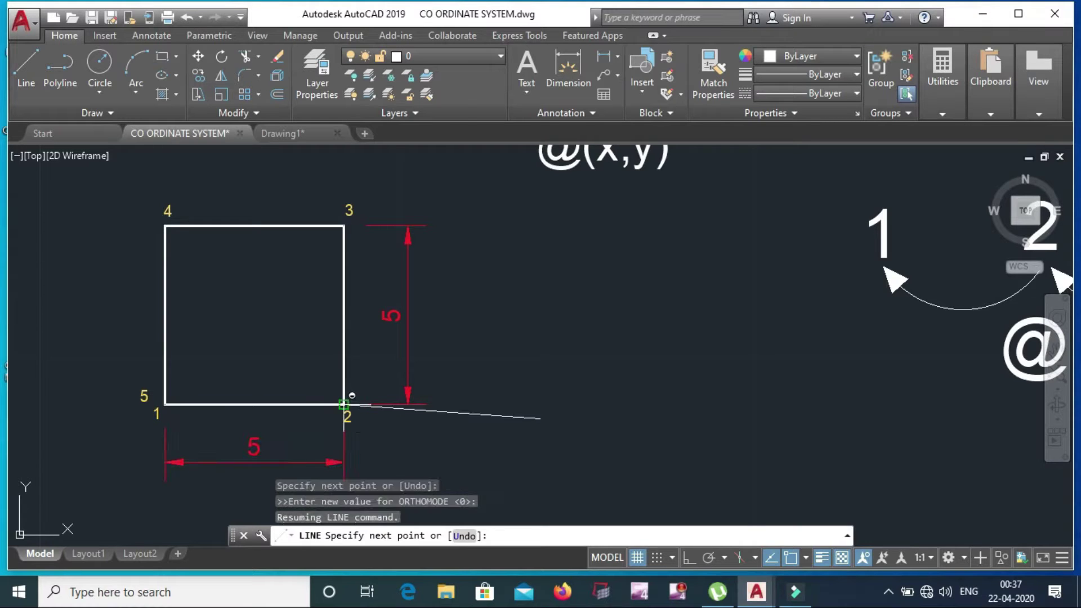
pyautogui.write('@')
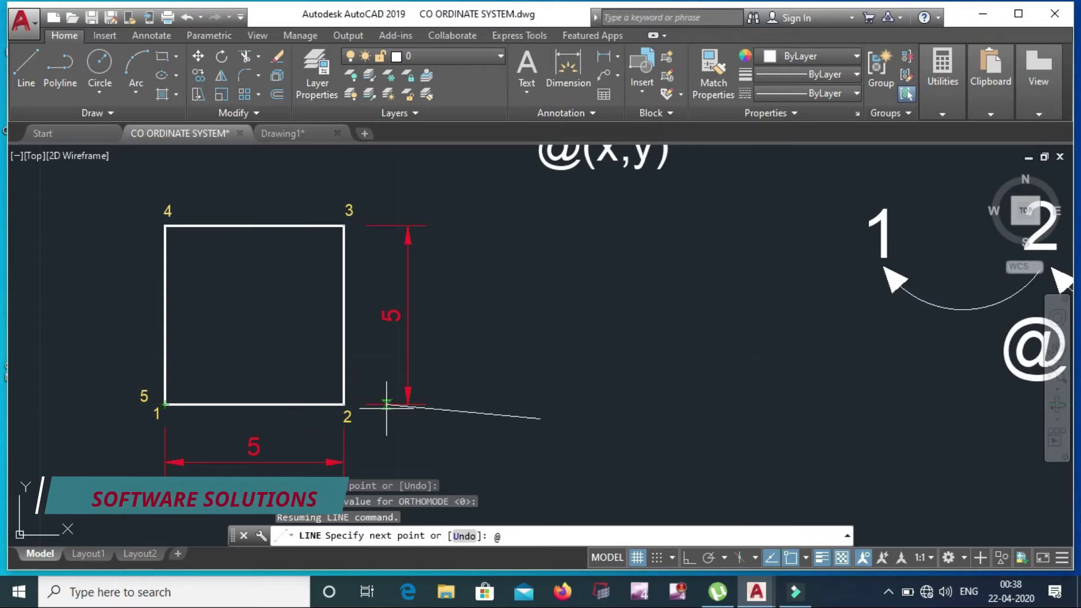
pyautogui.write('5')
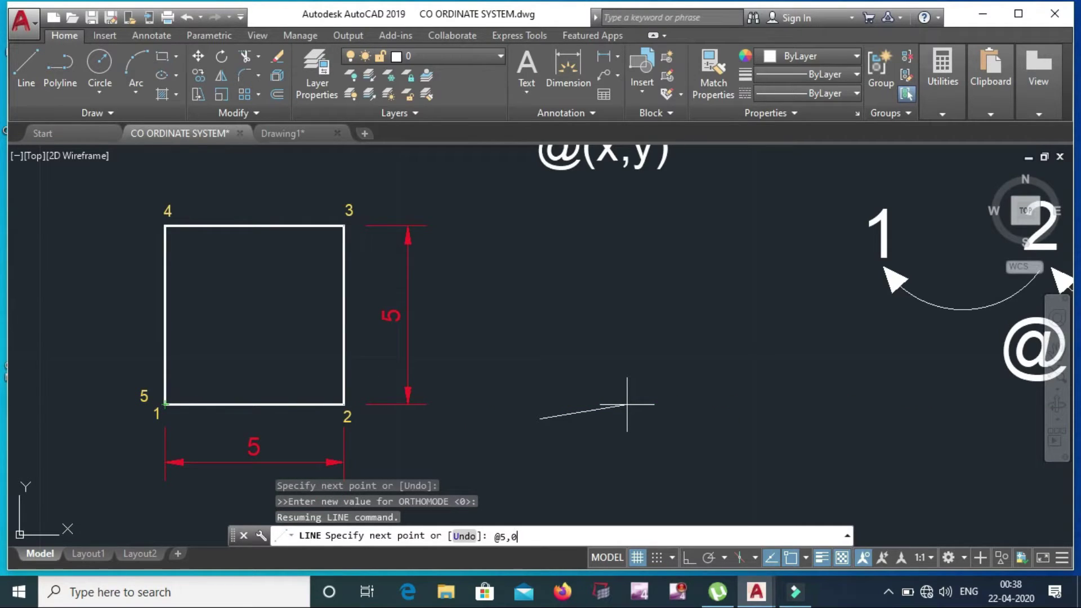
pyautogui.press('Return')
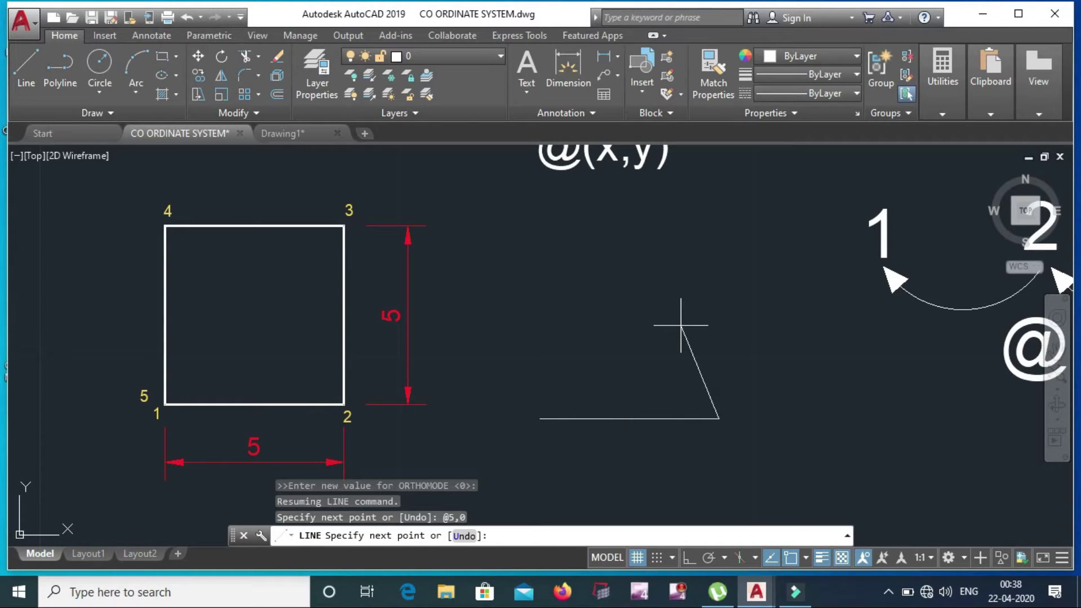
# Continue the line with the right side at @0,5 and the top side at @-5,0
pyautogui.press('F8')
pyautogui.write('@0,5')
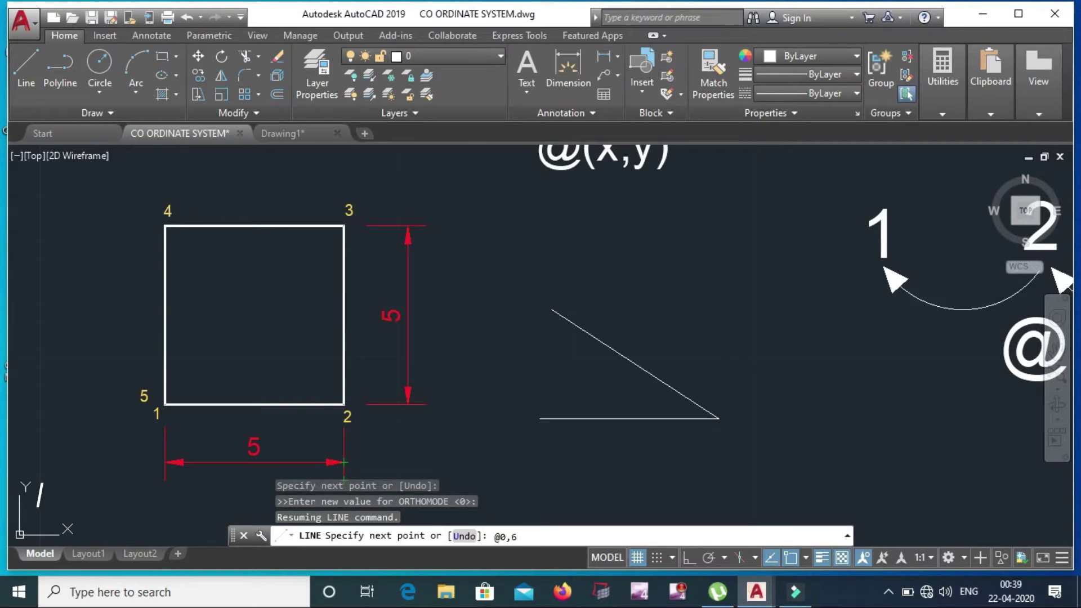
pyautogui.press('Return')
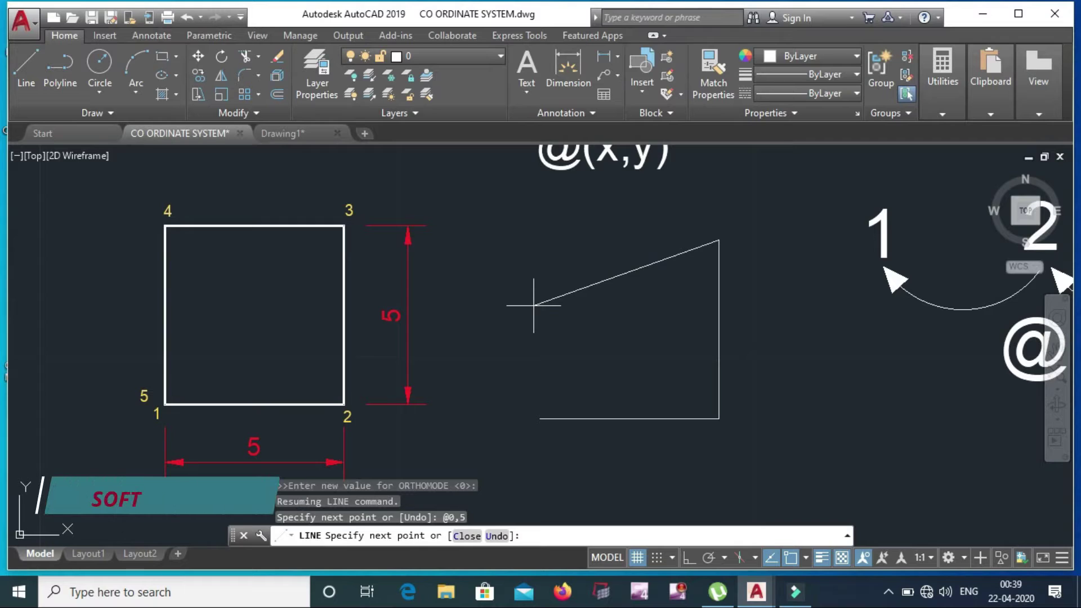
pyautogui.write('@-5')
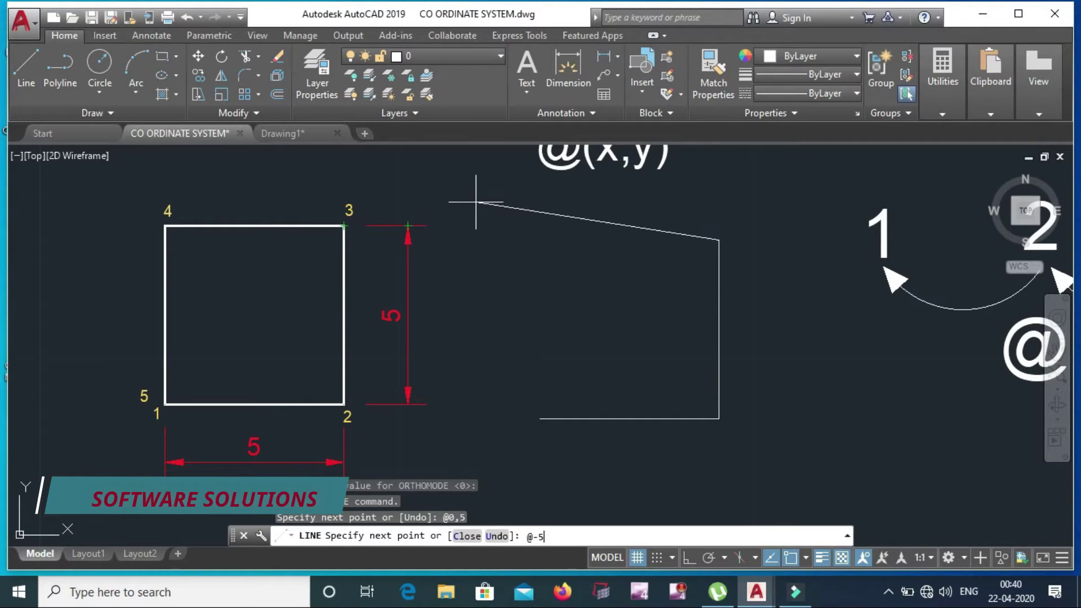
pyautogui.write('0')
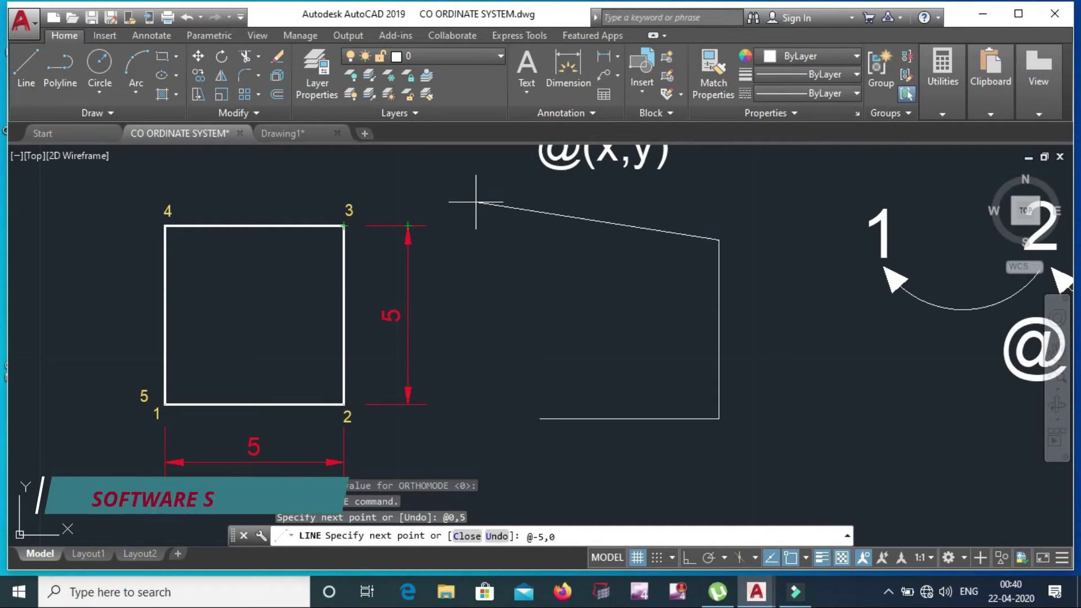
pyautogui.press('Return')
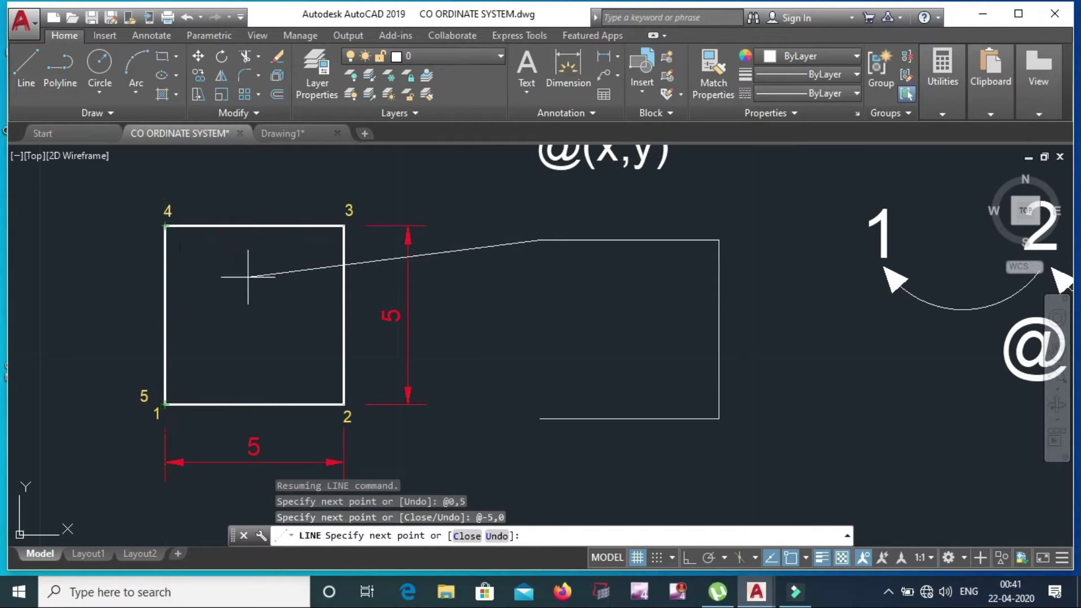
# Complete the square with the left side at @0,-5 and end the Line command
pyautogui.write('@0')
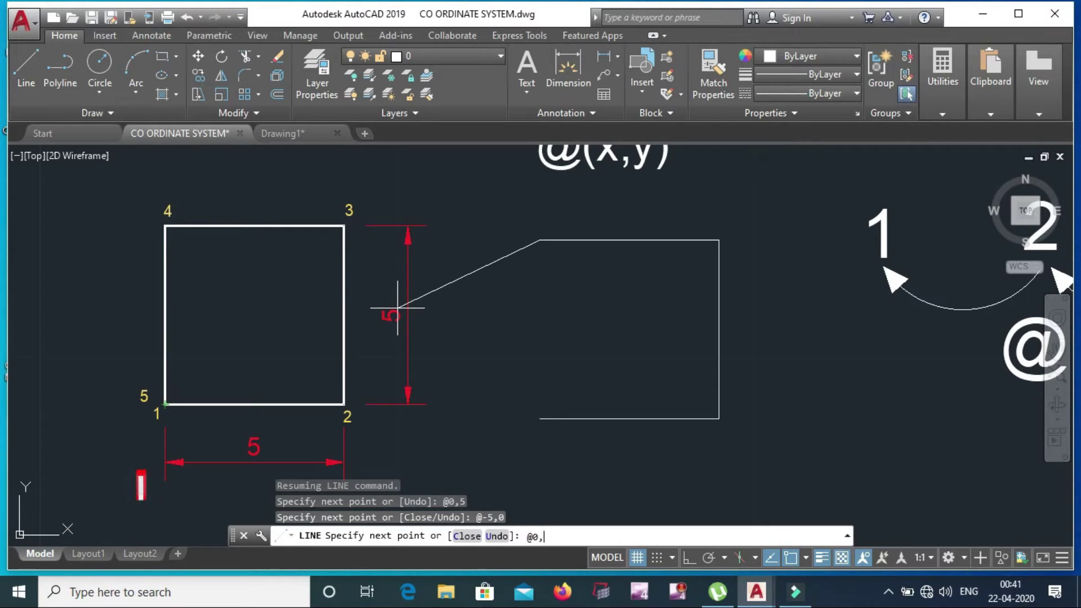
pyautogui.write(',')
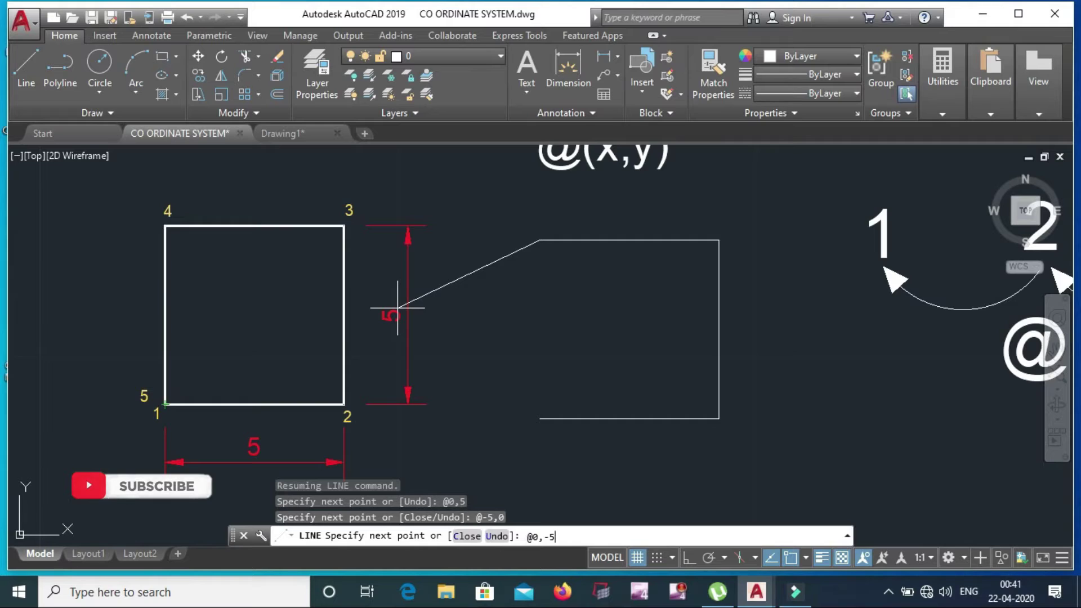
pyautogui.write('-5')
pyautogui.press('Return')
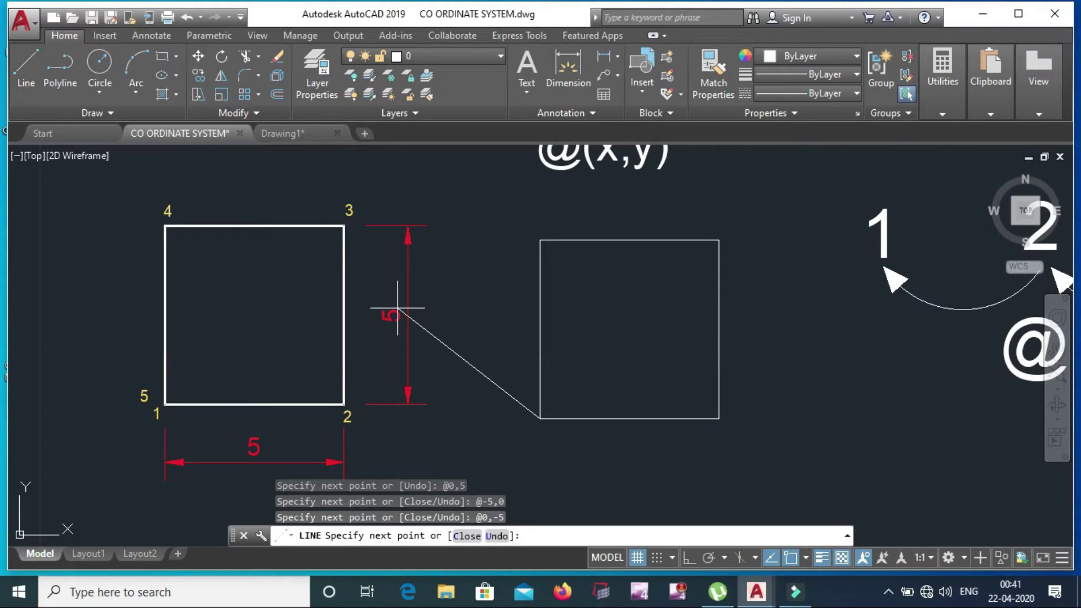
pyautogui.press('Escape')
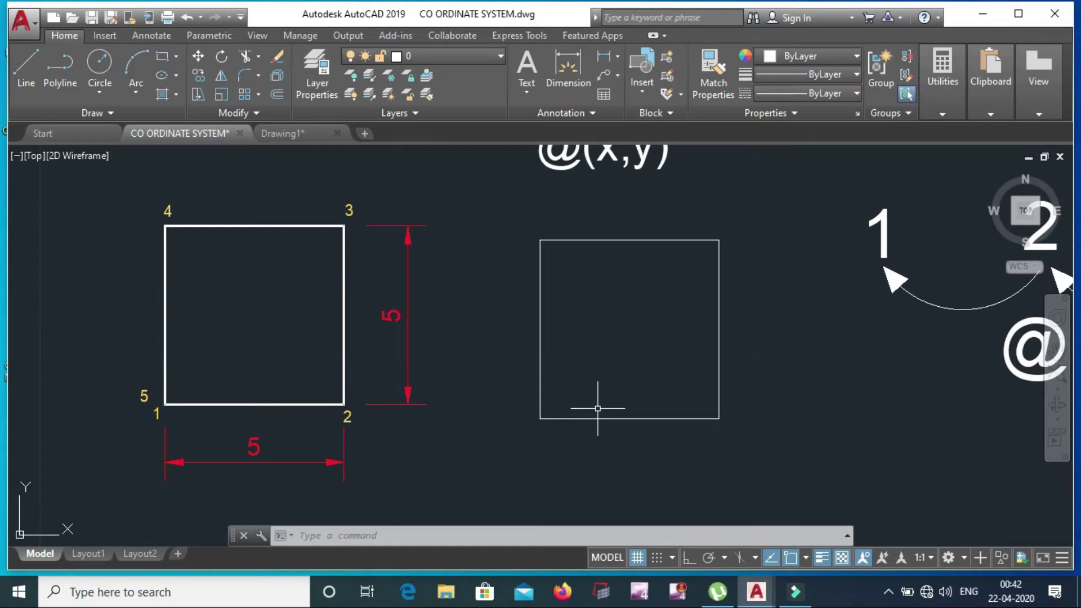
# Examine the numbered corner points and dimensions of the H-shaped reference drawing
pyautogui.scroll(-5, 593, 410)
pyautogui.moveTo(664, 404); pyautogui.dragTo(318, 226, button='middle')
pyautogui.scroll(-4, 563, 372)
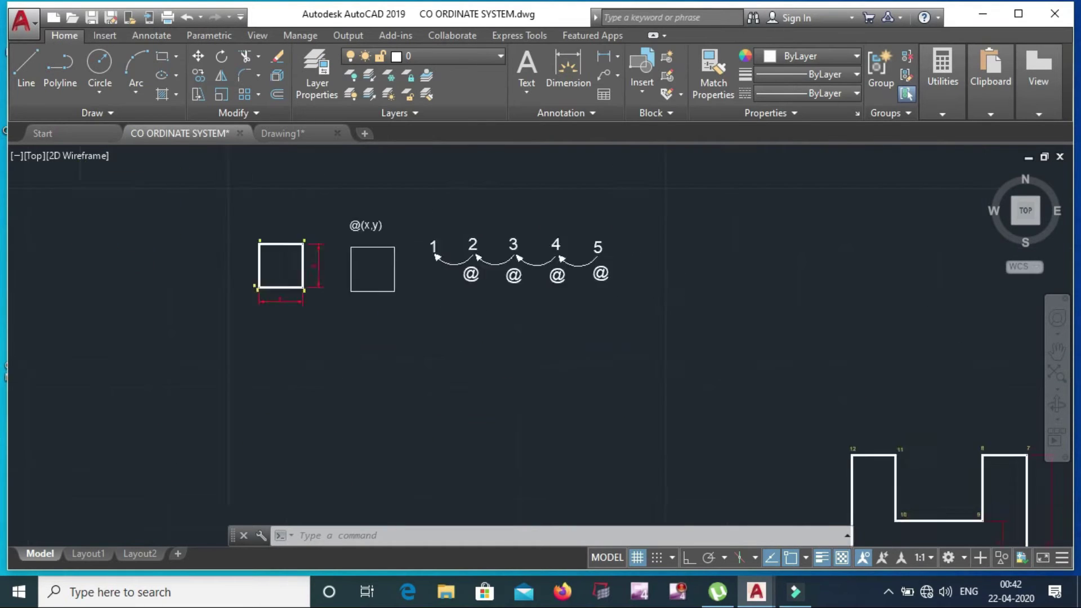
pyautogui.moveTo(673, 407); pyautogui.dragTo(473, 260, button='middle')
pyautogui.scroll(2, 700, 388)
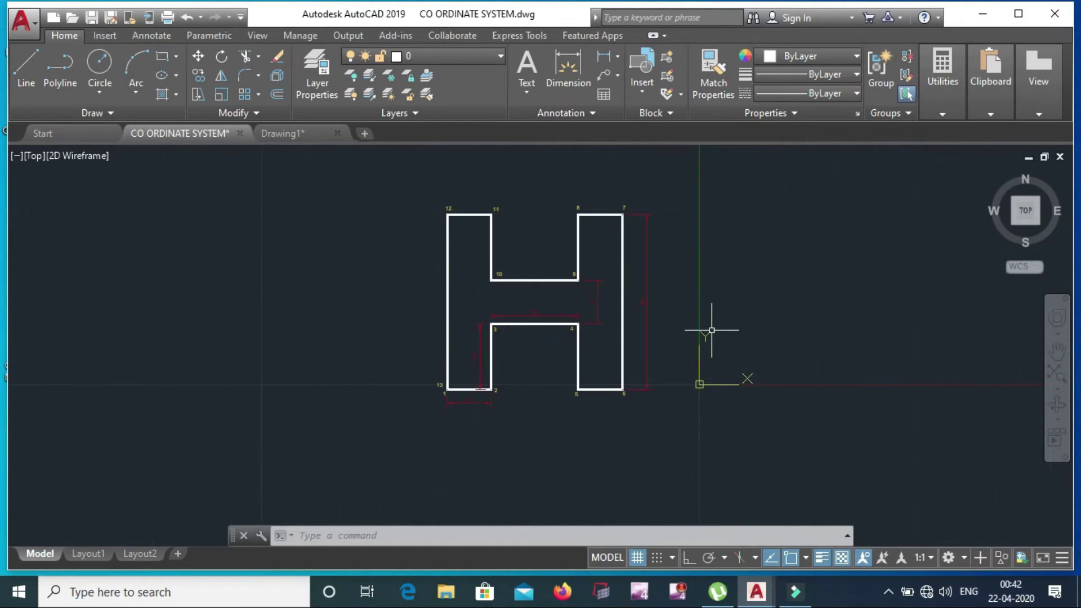
pyautogui.moveTo(649, 364); pyautogui.dragTo(567, 398, button='middle')
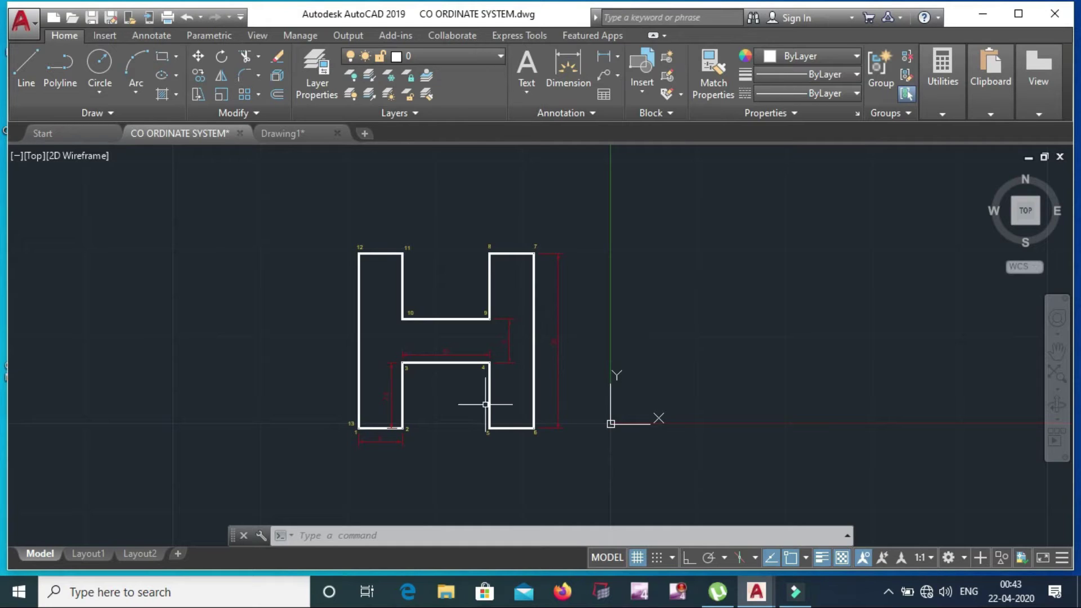
pyautogui.scroll(2, 344, 434)
pyautogui.scroll(2, 350, 434)
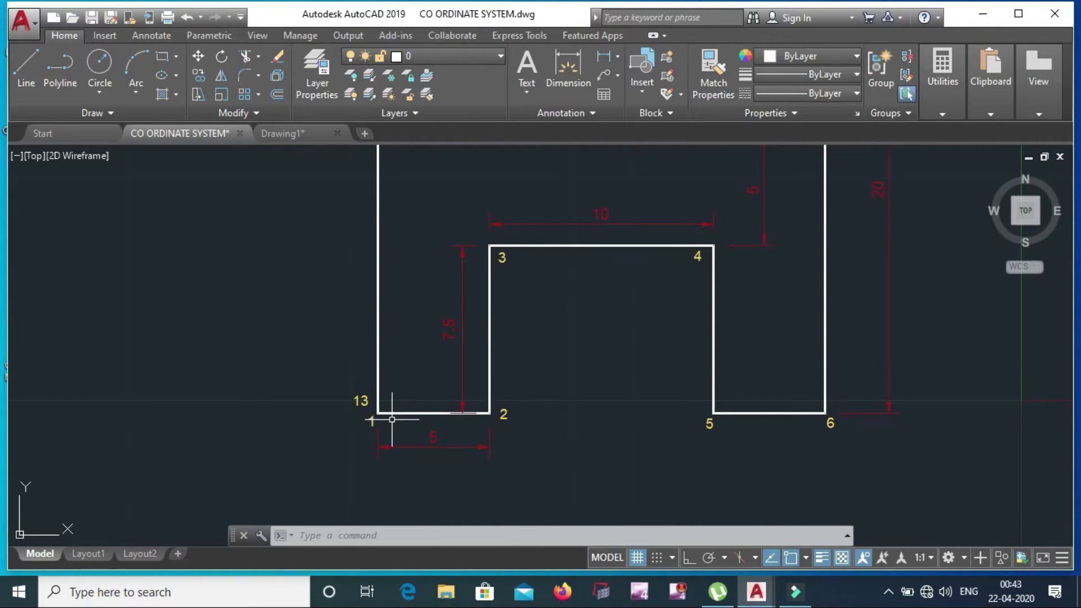
# Draw the first bottom segment of a new H outline beside the reference with relative coordinate @5,0, and turn on Ortho mode
pyautogui.scroll(-2, 394, 425)
pyautogui.moveTo(472, 409); pyautogui.dragTo(258, 433, button='middle')
pyautogui.moveTo(804, 248); pyautogui.dragTo(753, 294, button='middle')
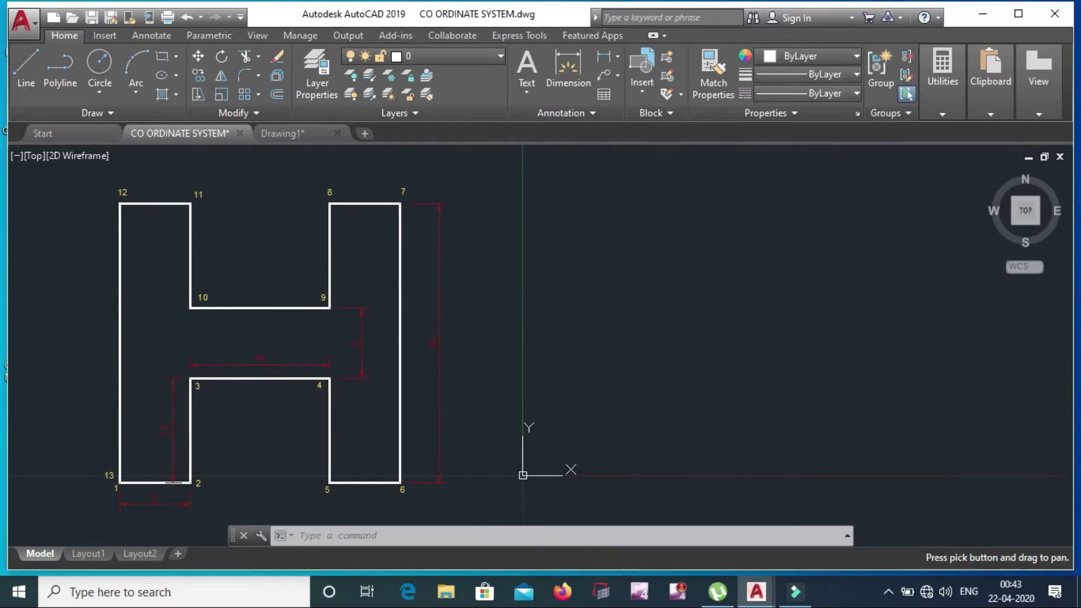
pyautogui.write('l')
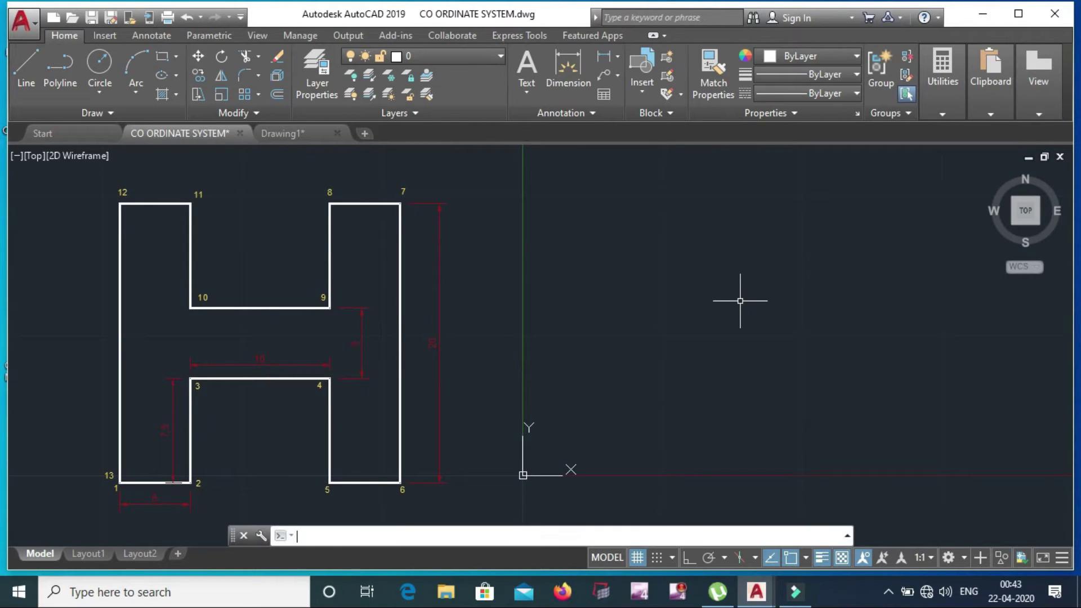
pyautogui.press('Return')
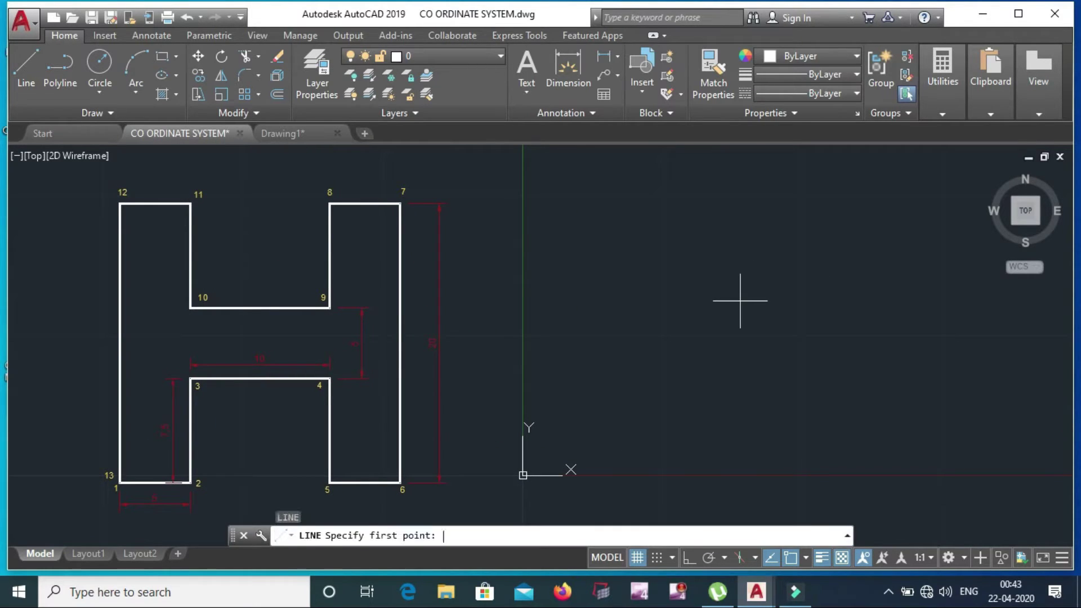
pyautogui.click(647, 359)
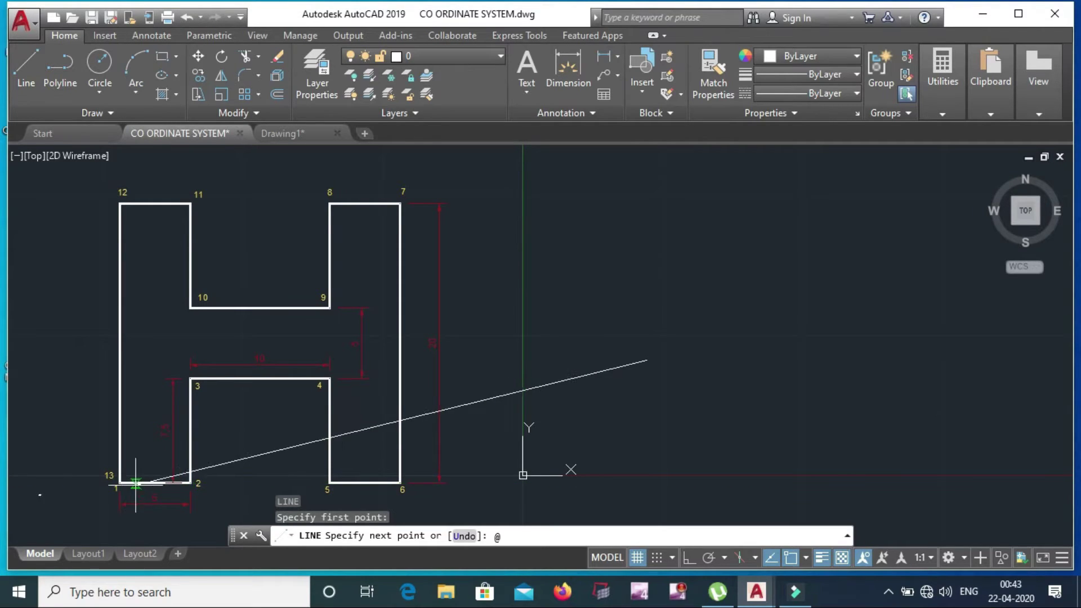
pyautogui.write('5')
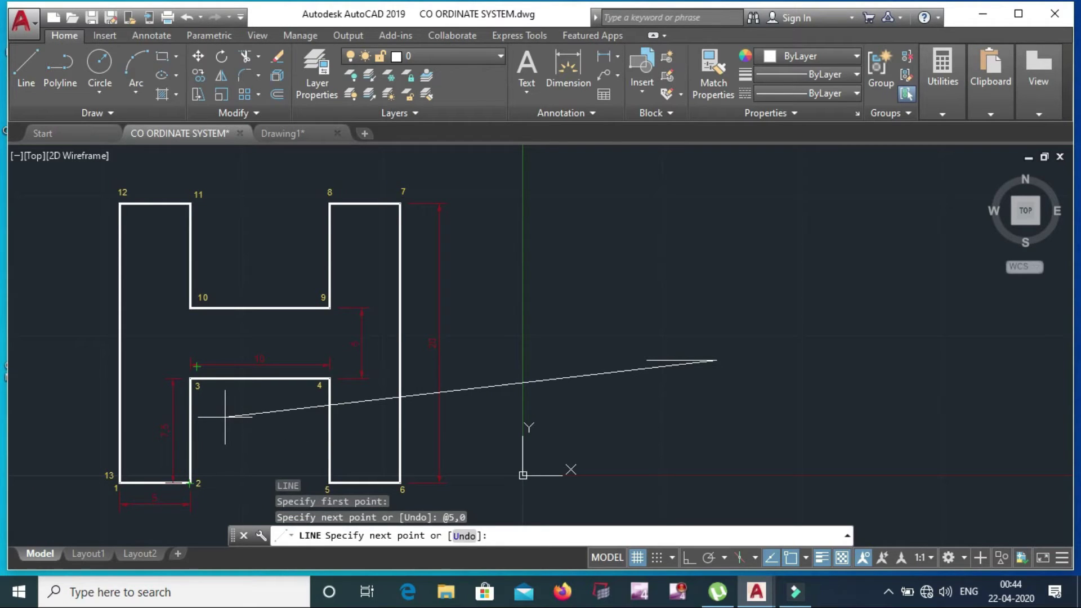
pyautogui.press('F8')
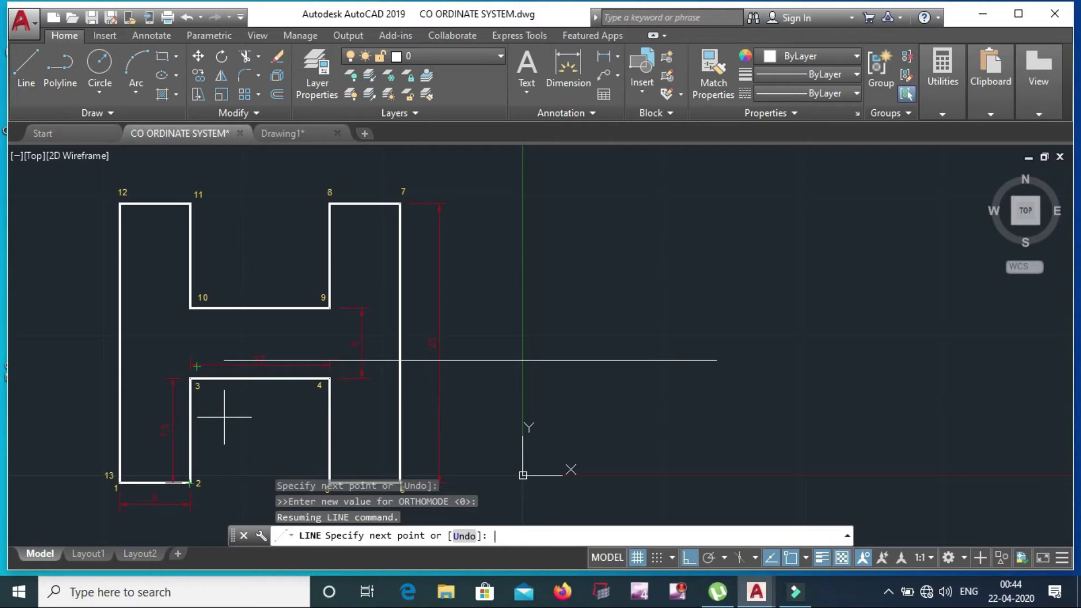
# Continue the H outline upward from its bottom segment with relative coordinate @0,7.5 and end the Line command
pyautogui.write('@0,7.5')
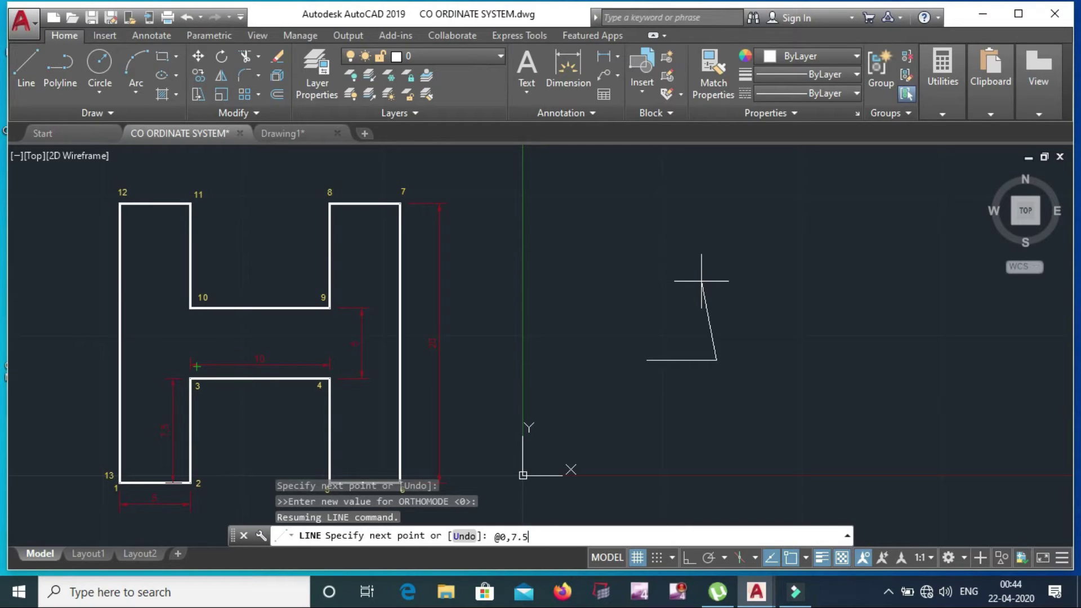
pyautogui.press('Return')
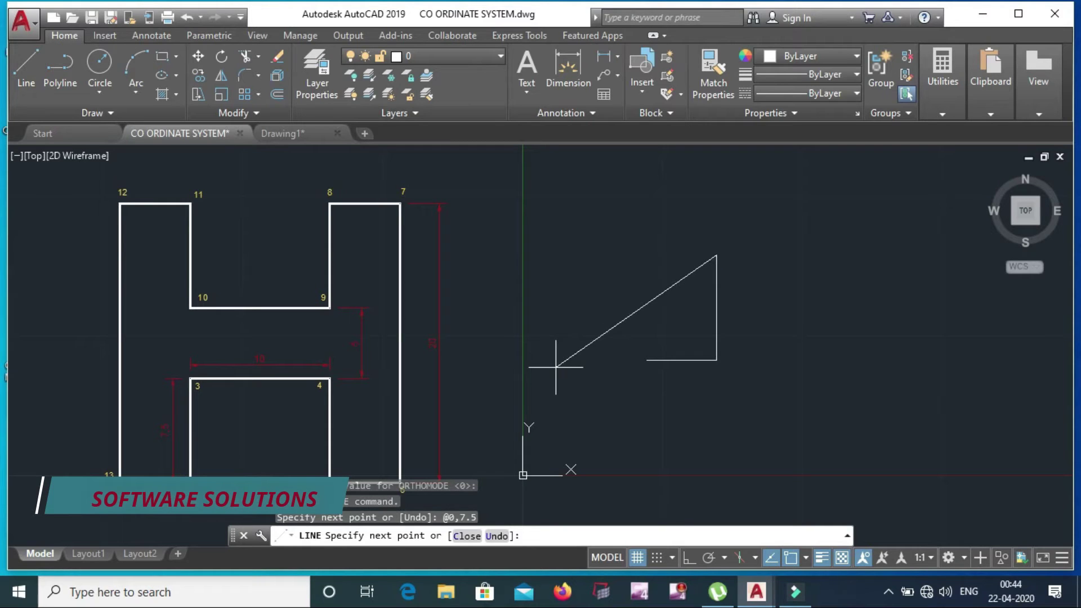
pyautogui.press('Escape')
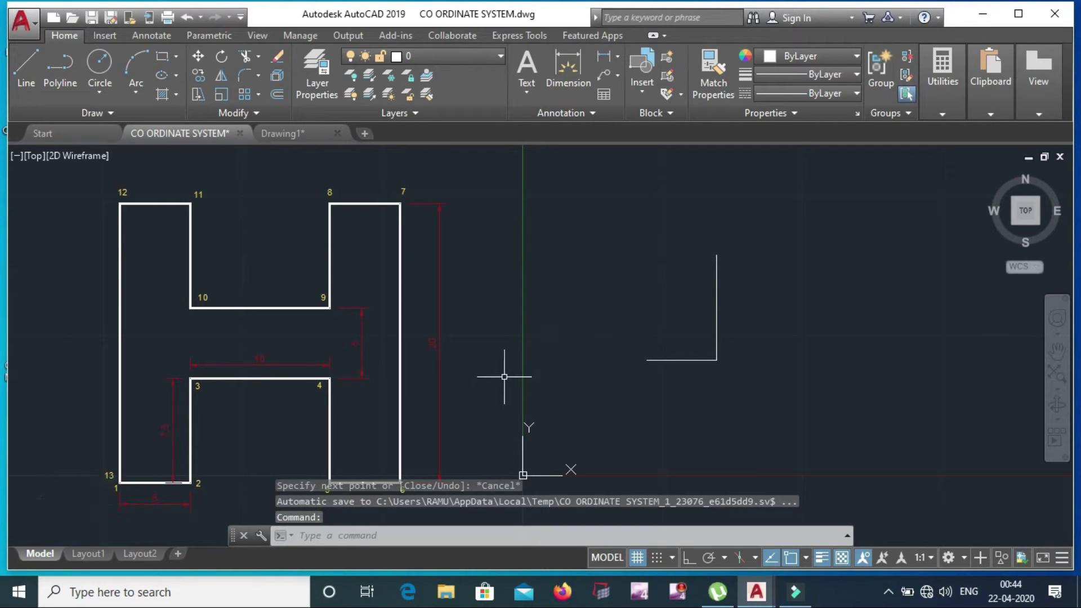
pyautogui.scroll(-2, 511, 365)
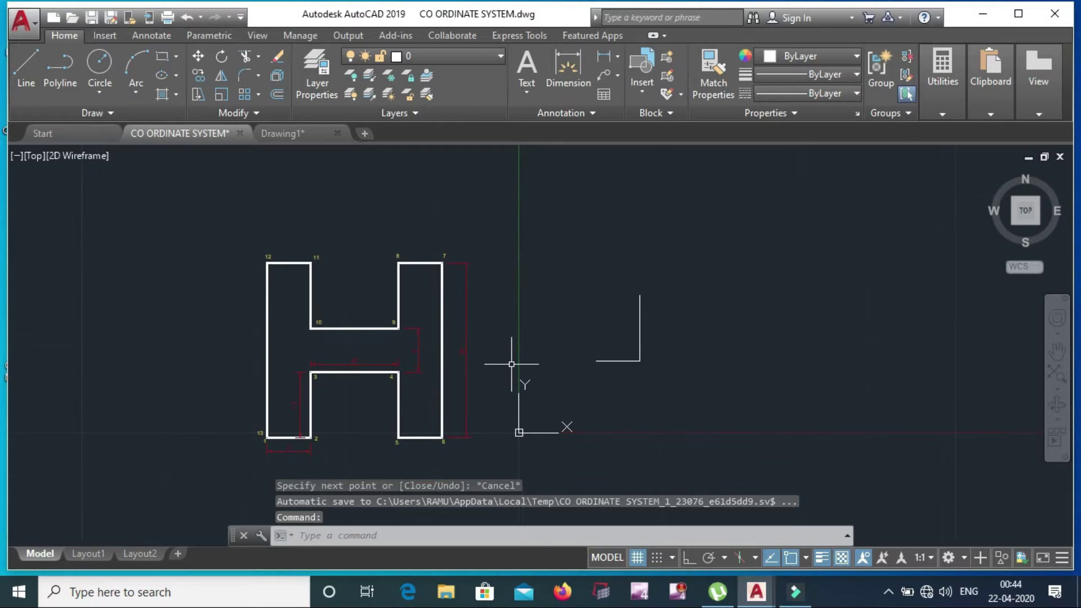
pyautogui.moveTo(553, 333); pyautogui.dragTo(526, 338, button='middle')
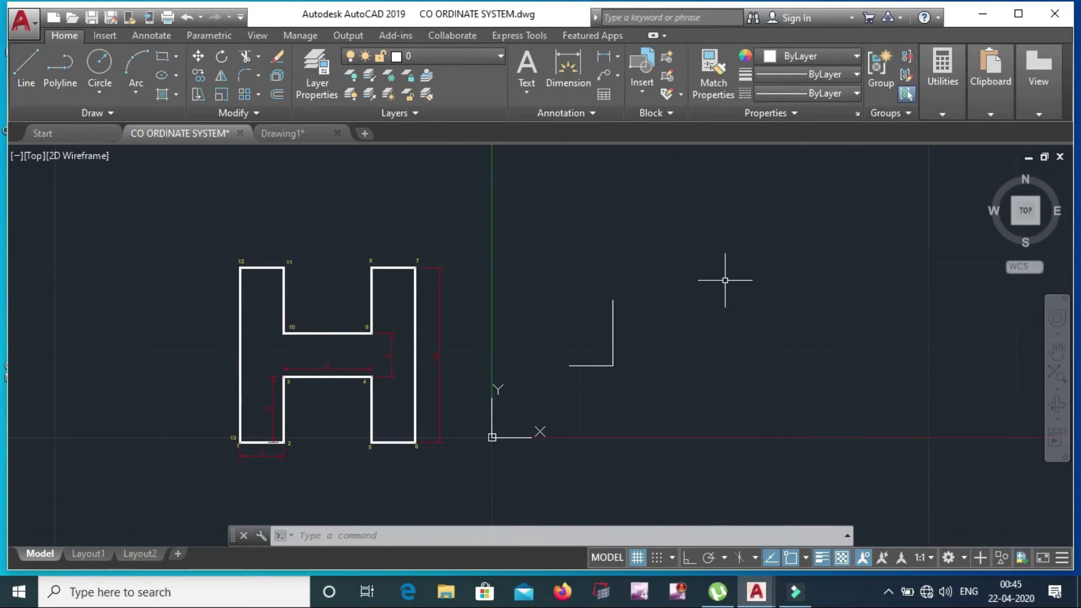
pyautogui.scroll(2, 370, 341)
pyautogui.moveTo(370, 340); pyautogui.dragTo(522, 338, button='middle')
pyautogui.scroll(-2, 542, 349)
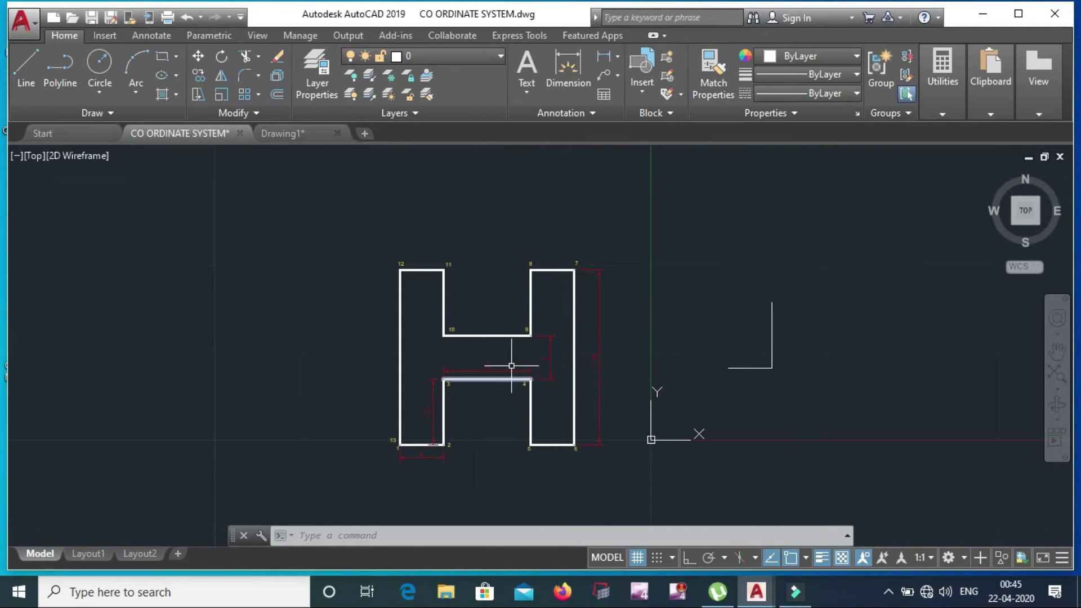
pyautogui.moveTo(514, 373); pyautogui.dragTo(540, 361, button='middle')
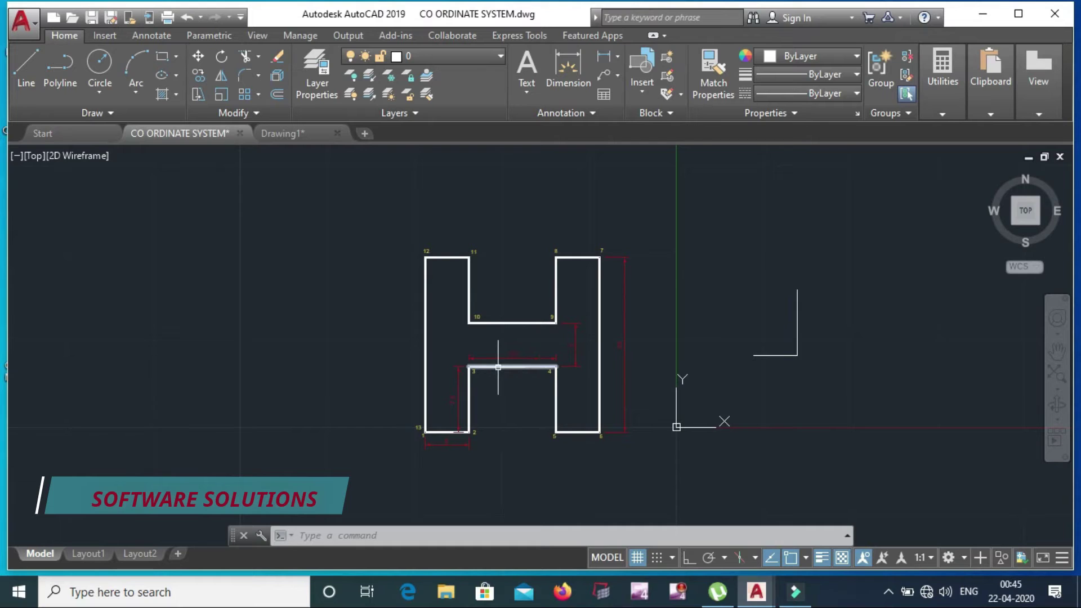
# Move the X/Y axis symbol by its centre from above the drawings onto corner 3 of the reference H
pyautogui.scroll(-4, 490, 349)
pyautogui.moveTo(495, 314); pyautogui.dragTo(462, 556, button='middle')
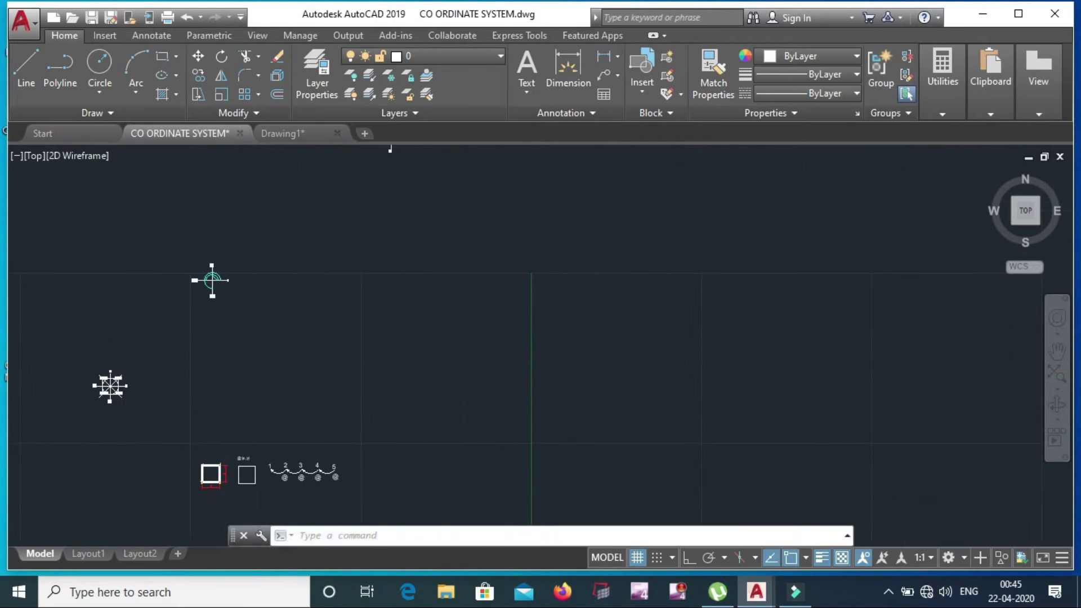
pyautogui.moveTo(390, 149); pyautogui.dragTo(451, 328, button='middle')
pyautogui.scroll(5, 449, 327)
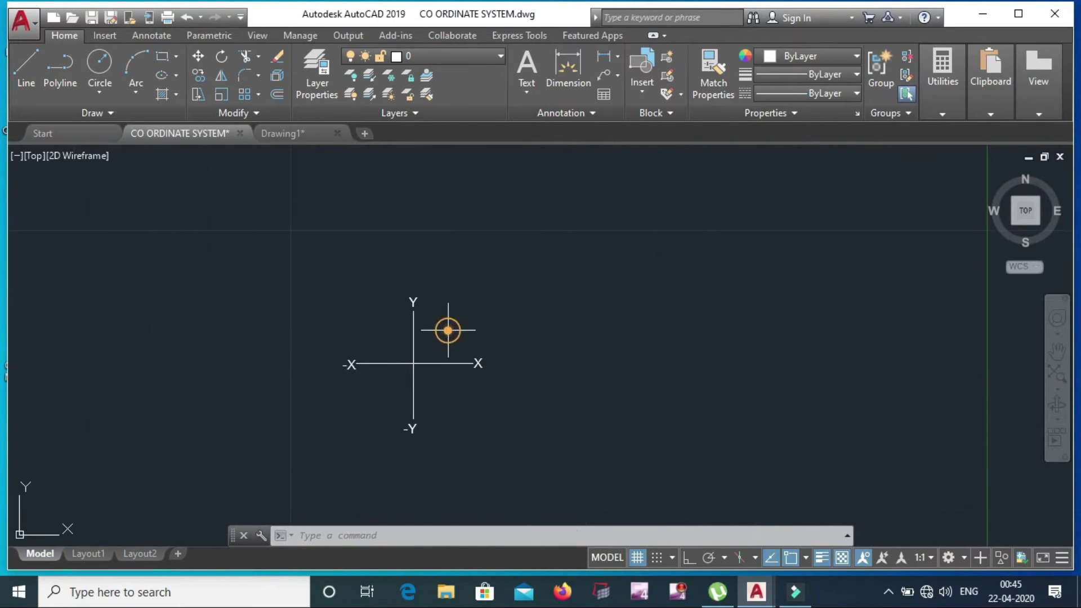
pyautogui.click(448, 330)
pyautogui.click(398, 395)
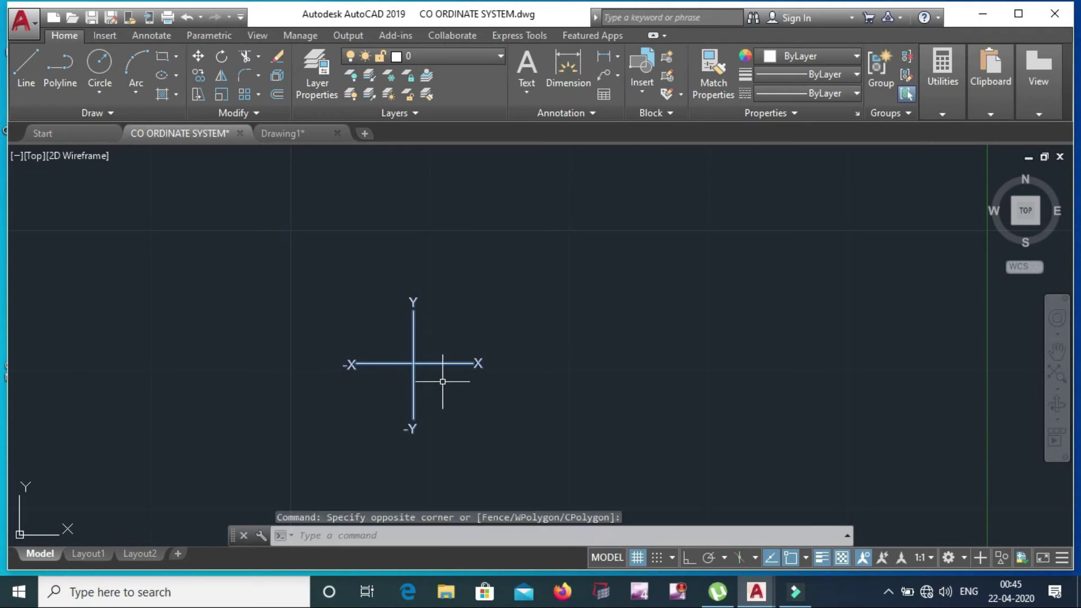
pyautogui.write('m')
pyautogui.press('Return')
pyautogui.click(415, 368)
pyautogui.scroll(-4, 439, 418)
pyautogui.moveTo(483, 393); pyautogui.dragTo(340, 113, button='middle')
pyautogui.scroll(-6, 466, 284)
pyautogui.moveTo(498, 333); pyautogui.dragTo(479, 211, button='middle')
pyautogui.scroll(6, 433, 309)
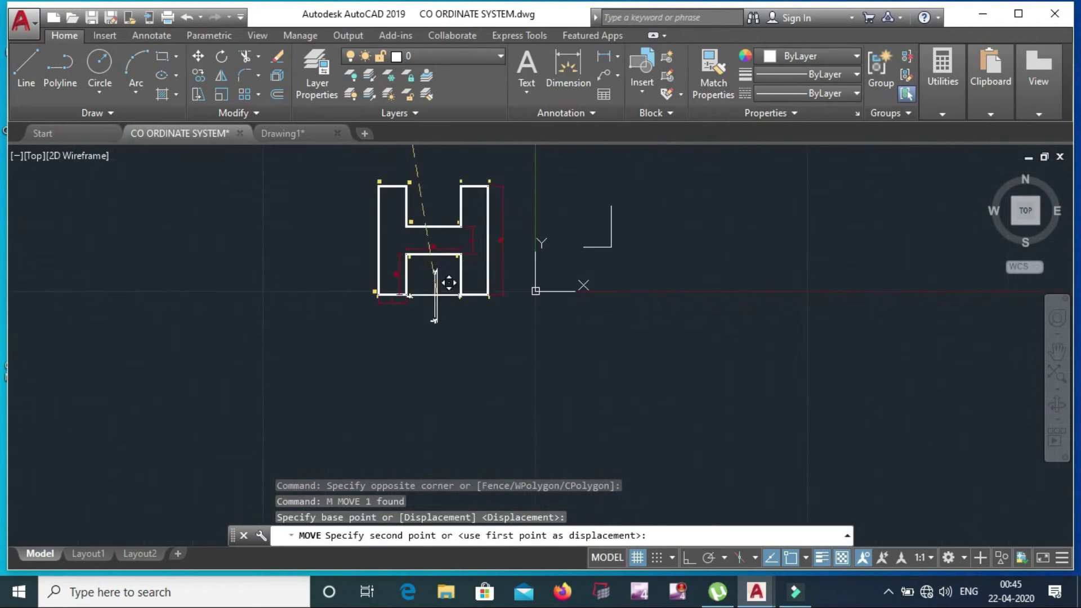
pyautogui.moveTo(504, 316); pyautogui.dragTo(473, 389, button='middle')
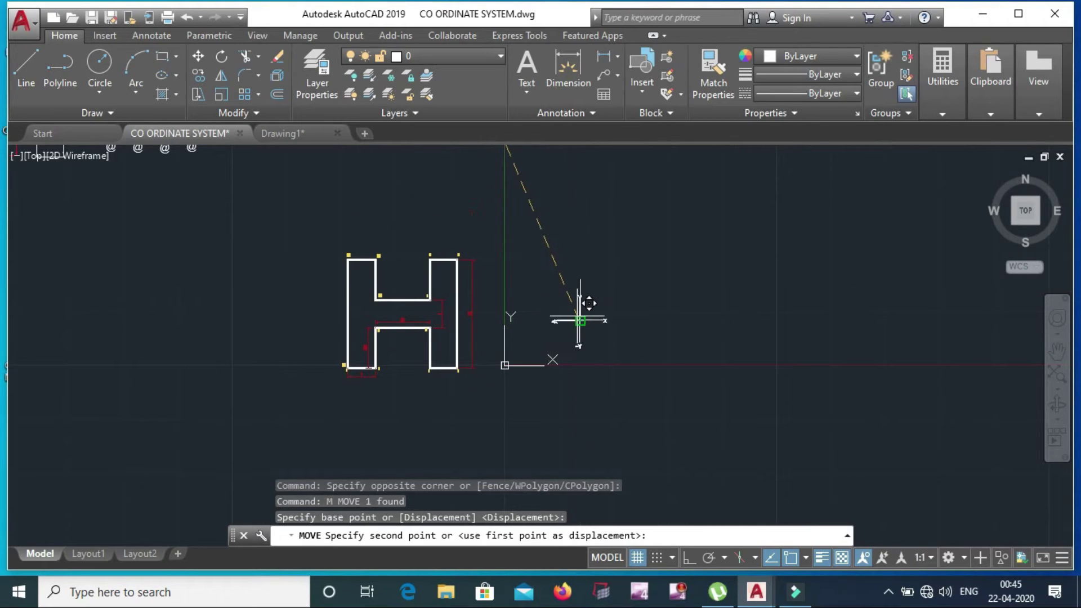
pyautogui.scroll(8, 399, 332)
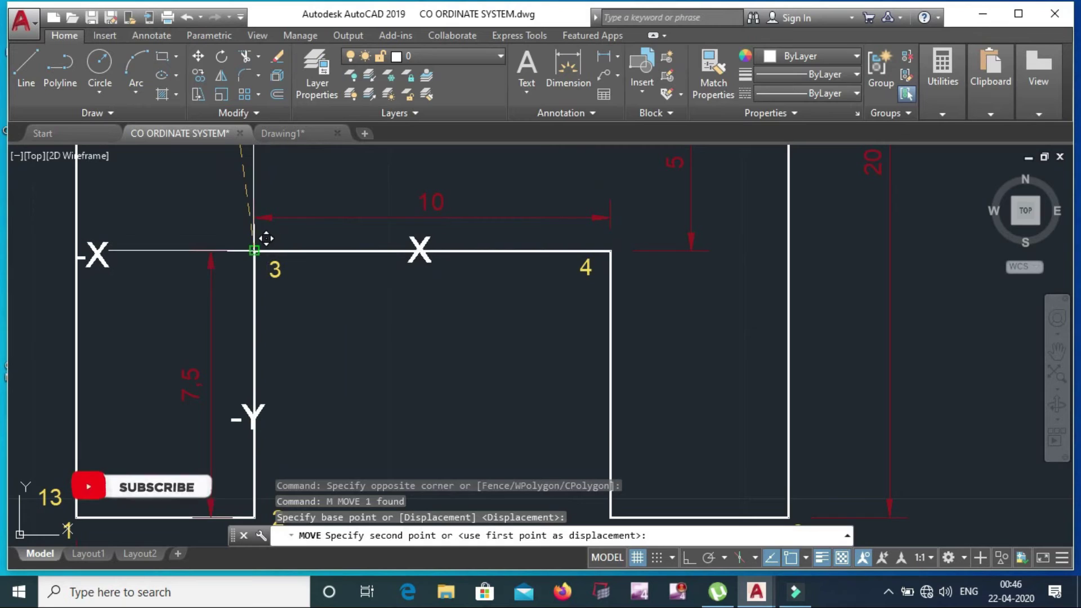
pyautogui.click(255, 251)
pyautogui.scroll(-2, 362, 342)
pyautogui.moveTo(365, 347); pyautogui.dragTo(293, 369, button='middle')
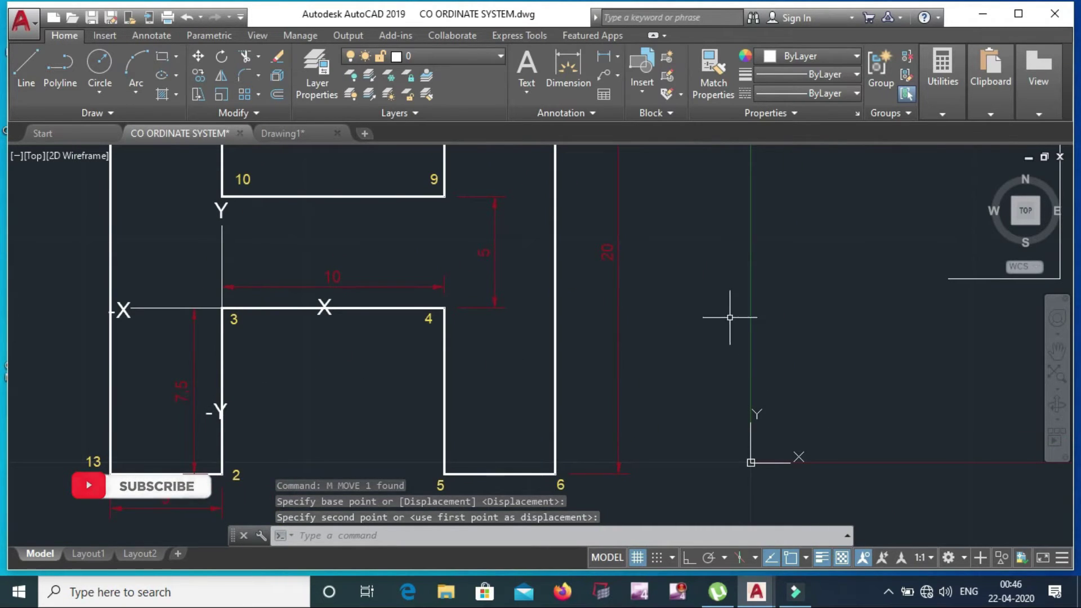
pyautogui.moveTo(730, 317); pyautogui.dragTo(446, 386, button='middle')
pyautogui.scroll(-2, 541, 350)
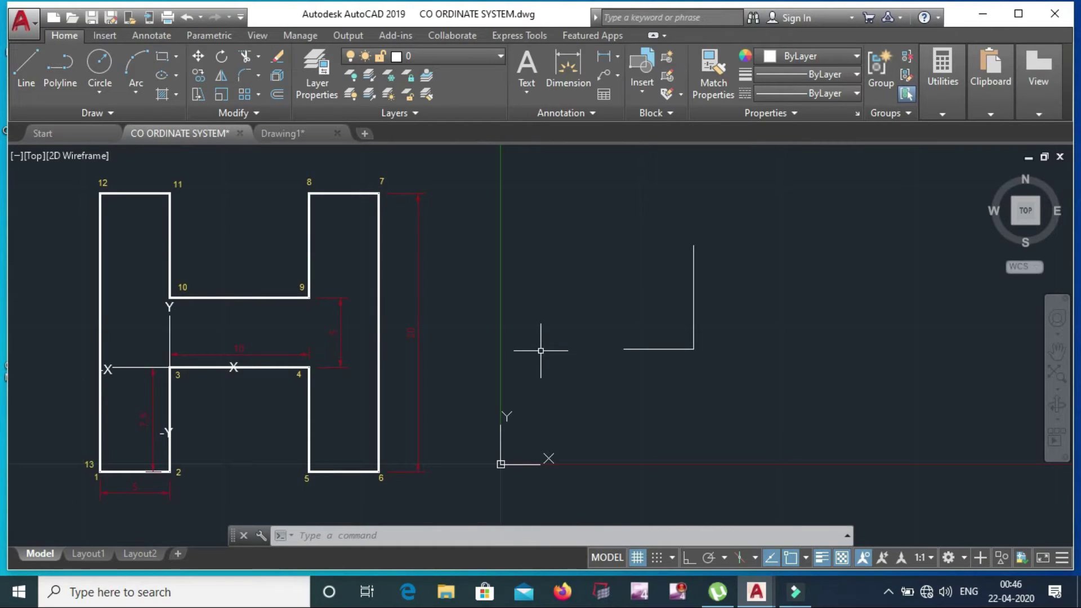
pyautogui.write('l')
pyautogui.press('Return')
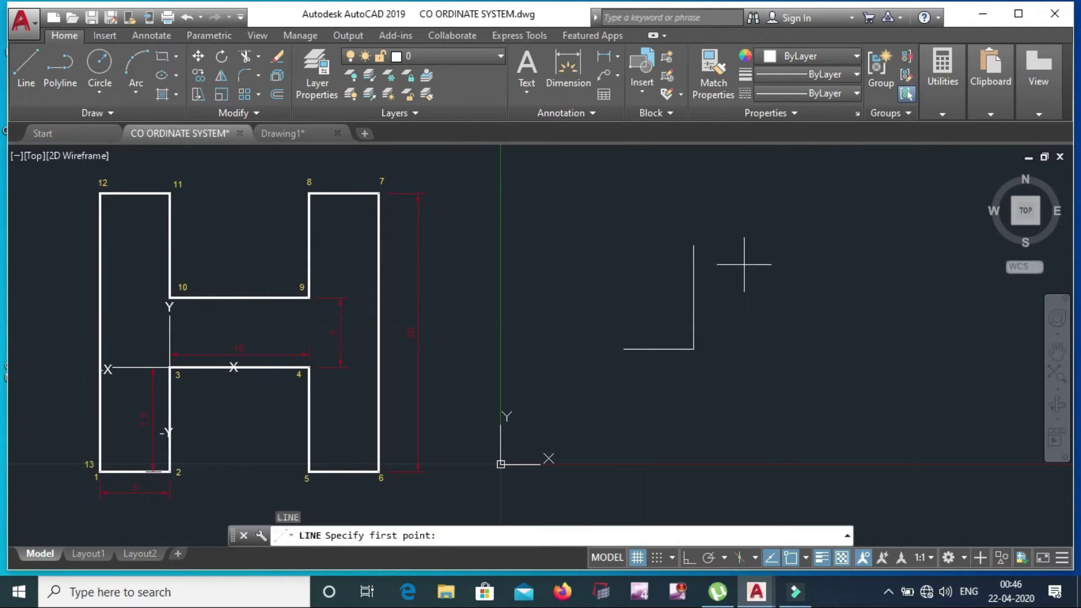
pyautogui.click(694, 246)
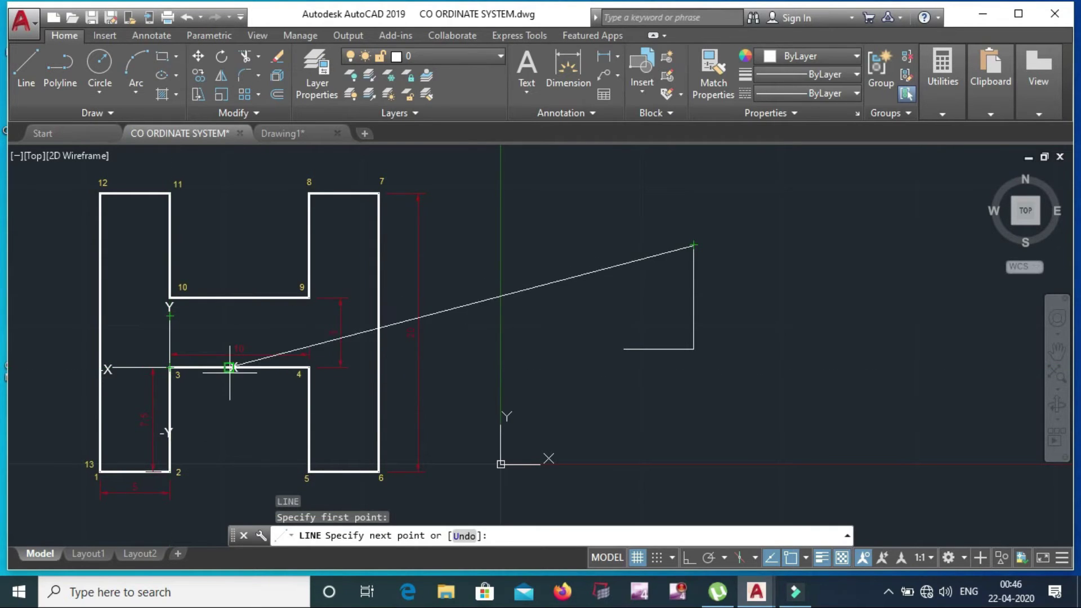
pyautogui.scroll(4, 241, 395)
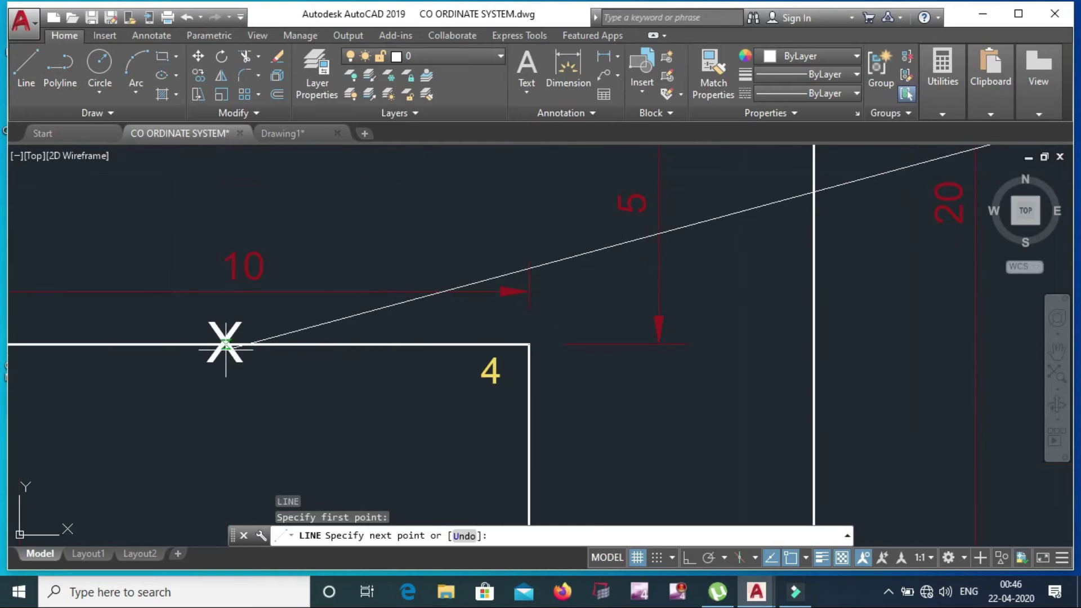
pyautogui.scroll(-5, 326, 349)
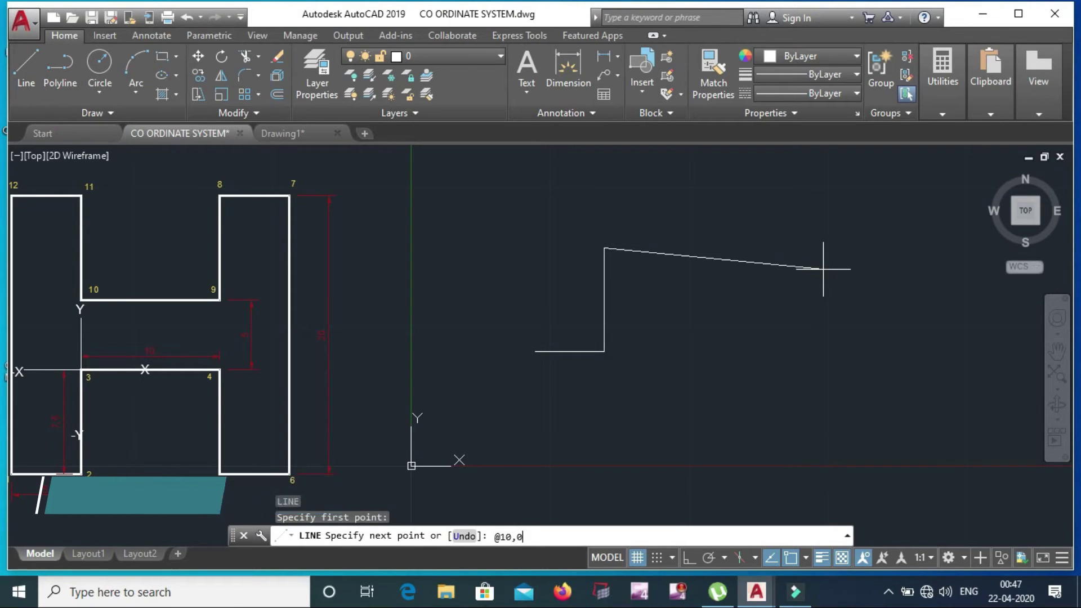
pyautogui.press('Return')
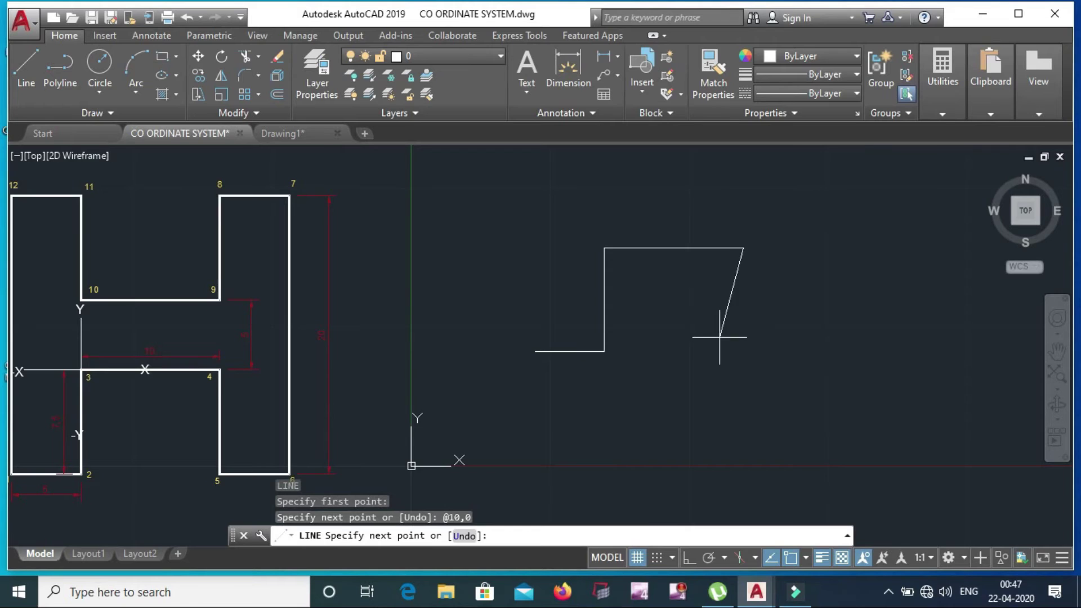
# Continue the outline down with @0,-7.5 and along the second leg's bottom edge with @5,0
pyautogui.moveTo(720, 337); pyautogui.dragTo(801, 306, button='middle')
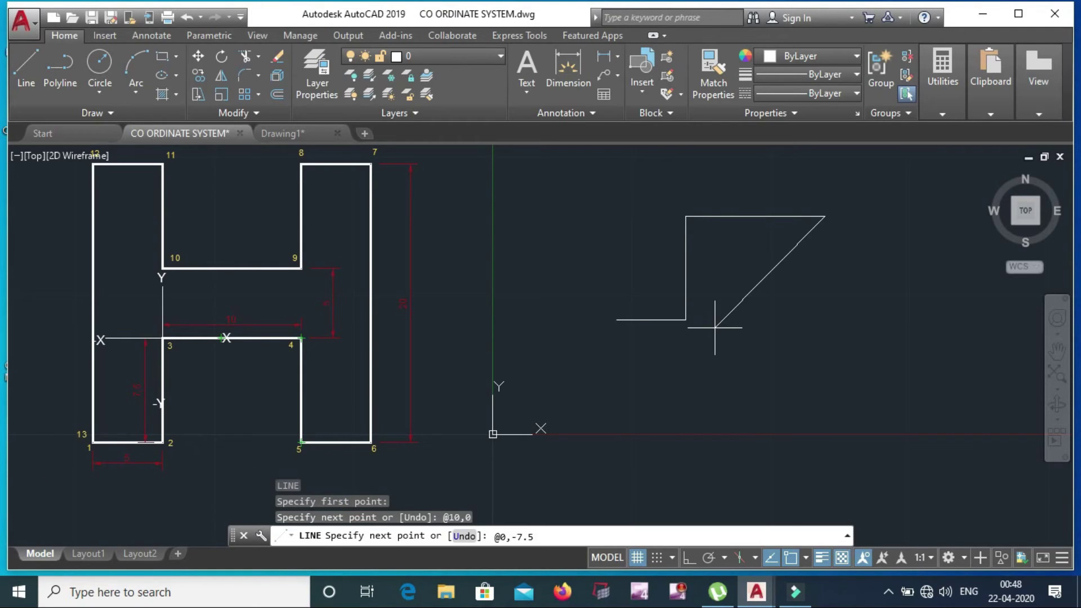
pyautogui.press('Return')
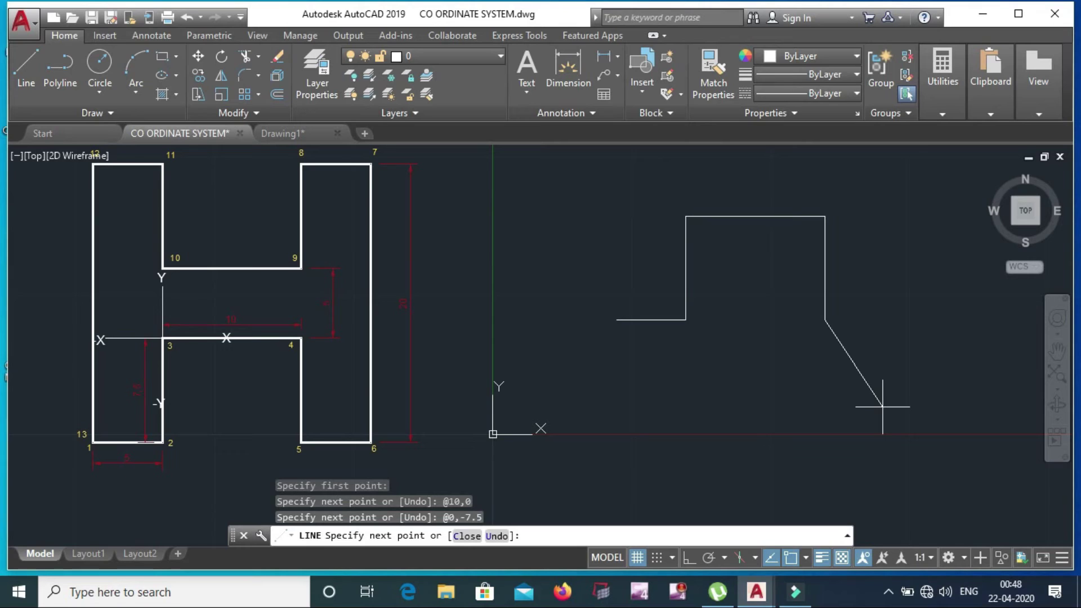
pyautogui.write('@')
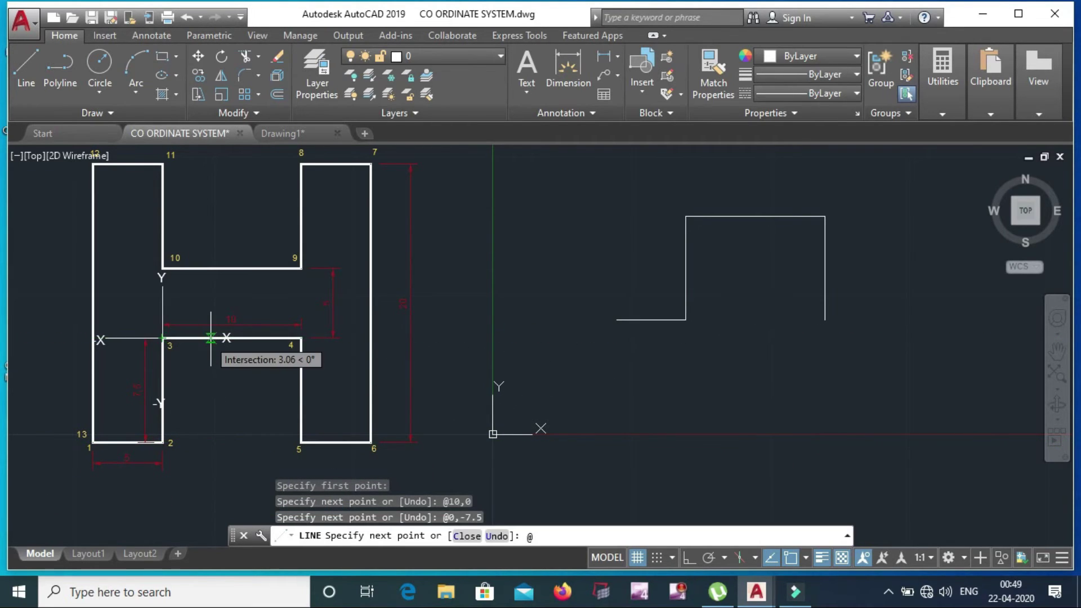
pyautogui.write('5')
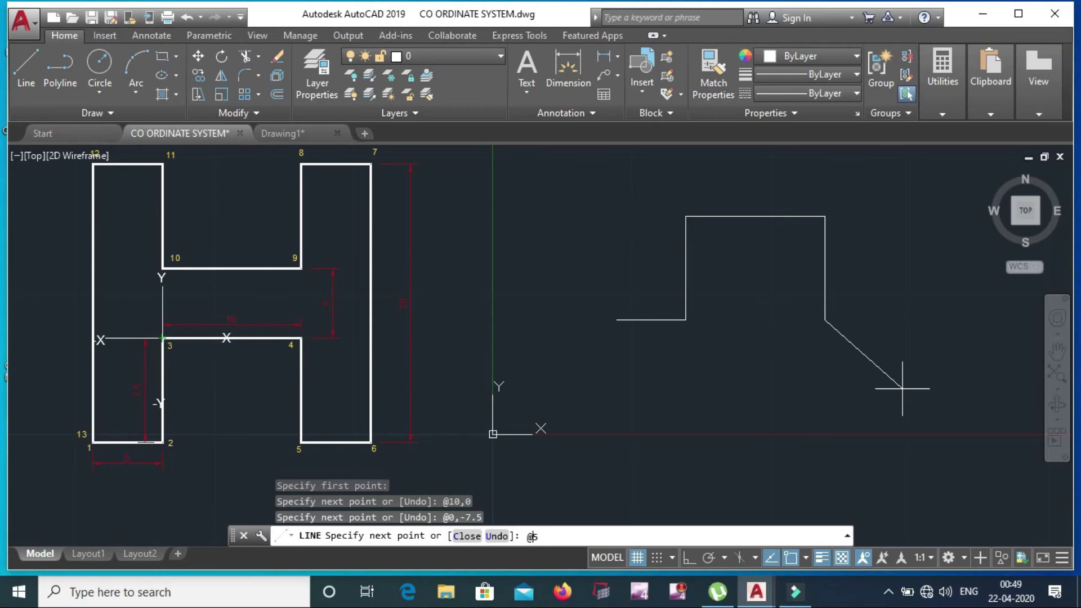
pyautogui.write(',0')
pyautogui.press('Return')
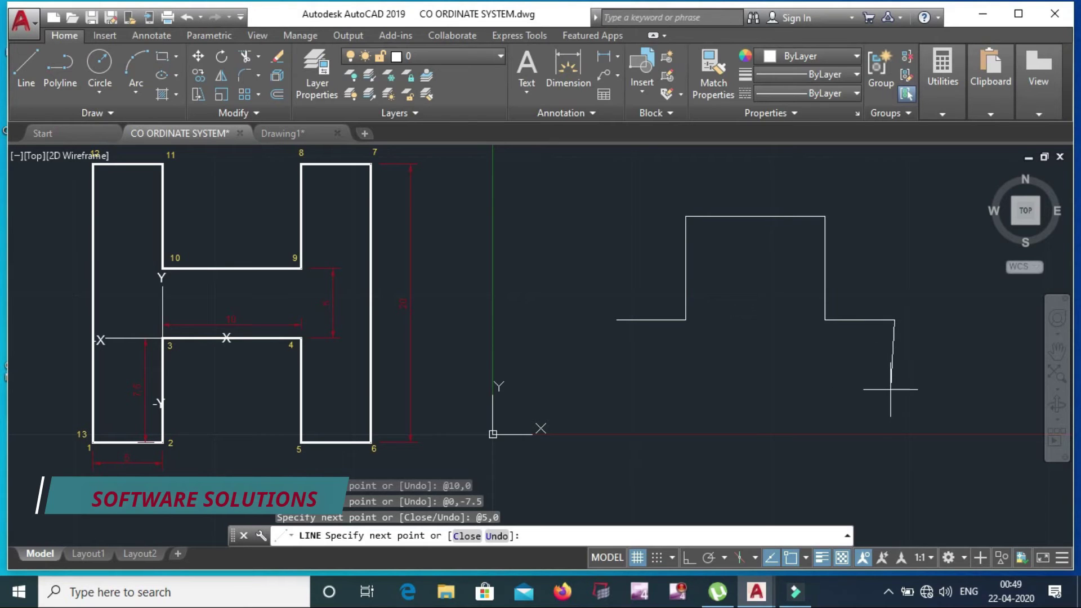
# Draw the outer right side of the H upward with relative coordinate @0,20
pyautogui.moveTo(890, 390); pyautogui.dragTo(798, 457, button='middle')
pyautogui.moveTo(769, 366); pyautogui.dragTo(758, 302, button='middle')
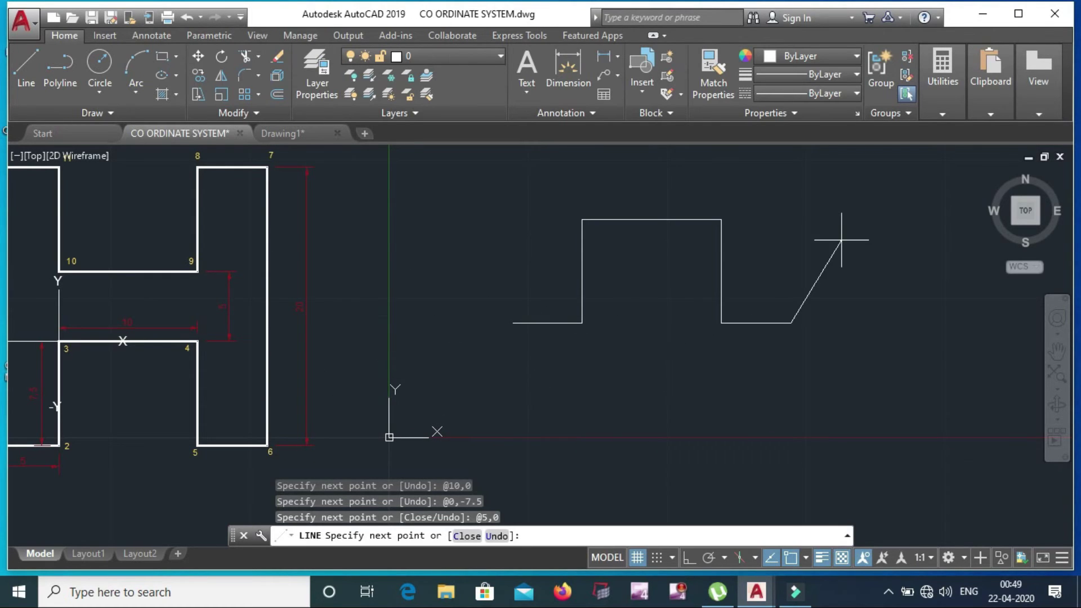
pyautogui.write('@')
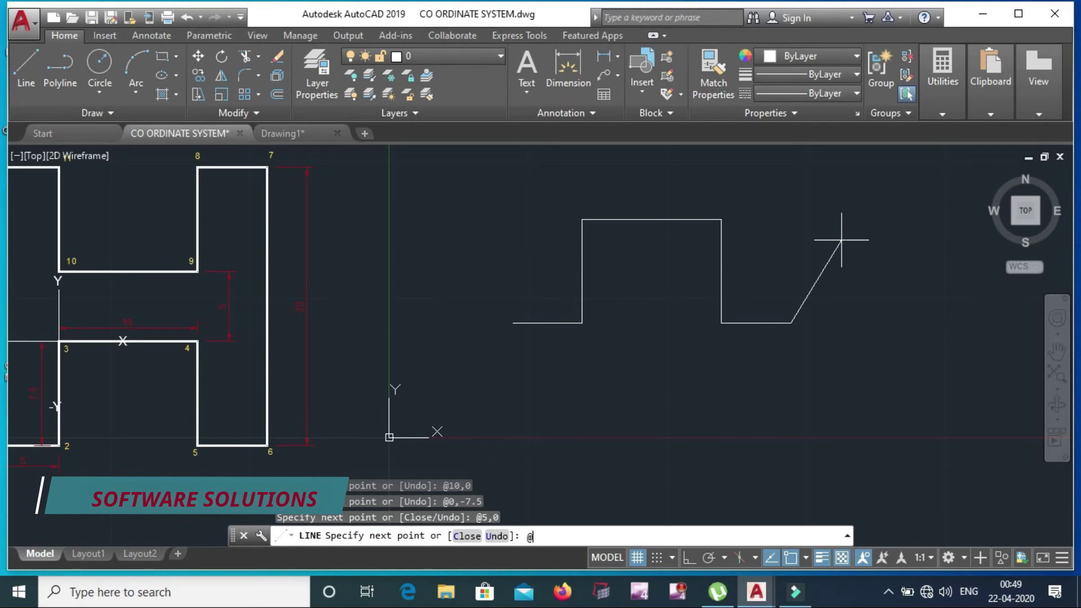
pyautogui.write('0')
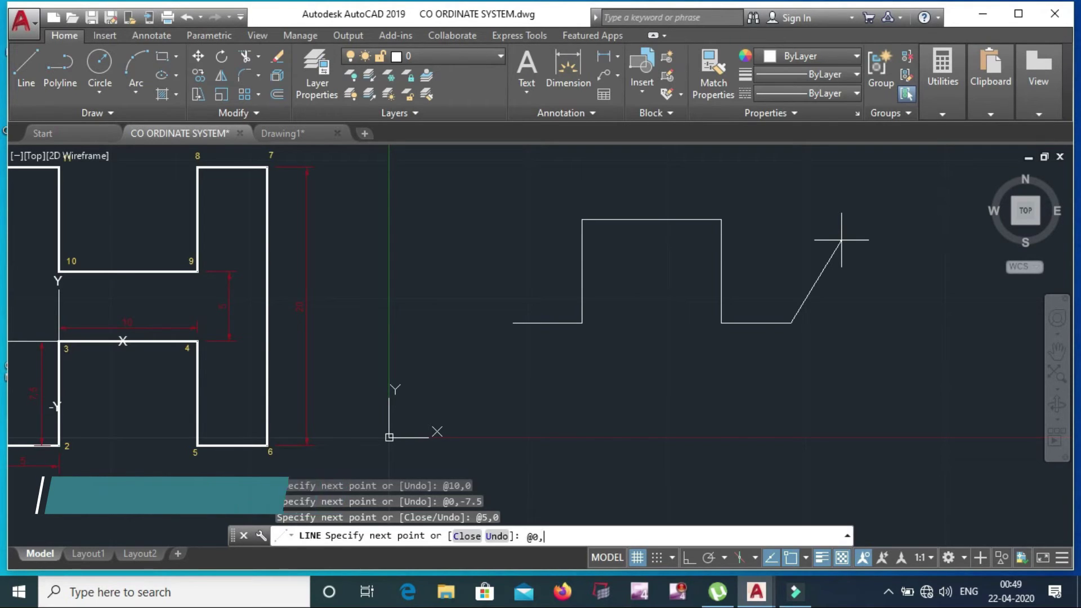
pyautogui.write(',20')
pyautogui.press('Return')
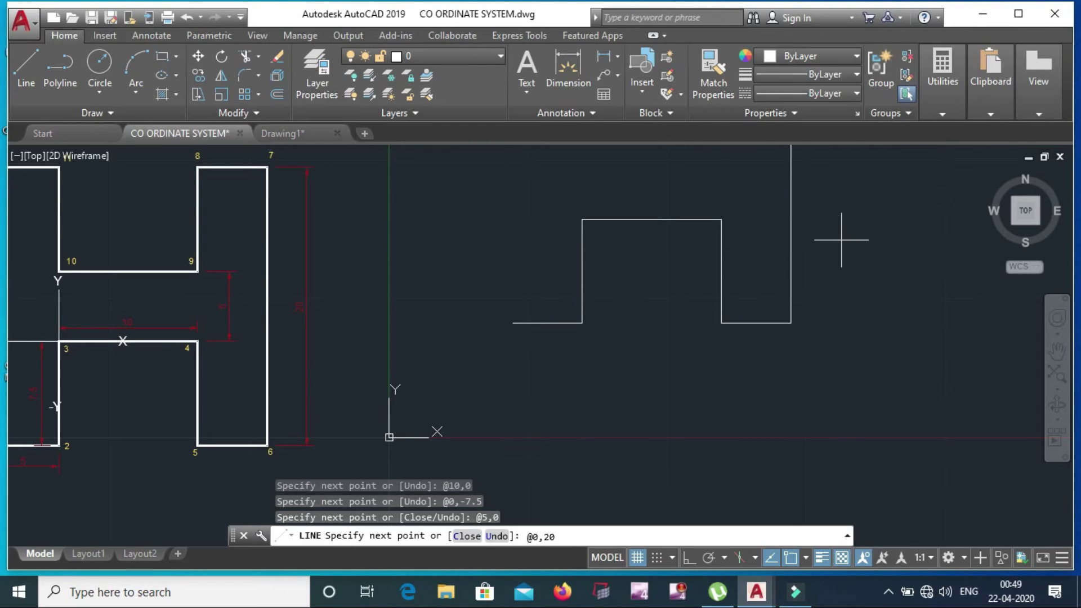
# Add the top edge of the right leg with relative coordinate @-5,0
pyautogui.moveTo(809, 316); pyautogui.dragTo(778, 491, button='middle')
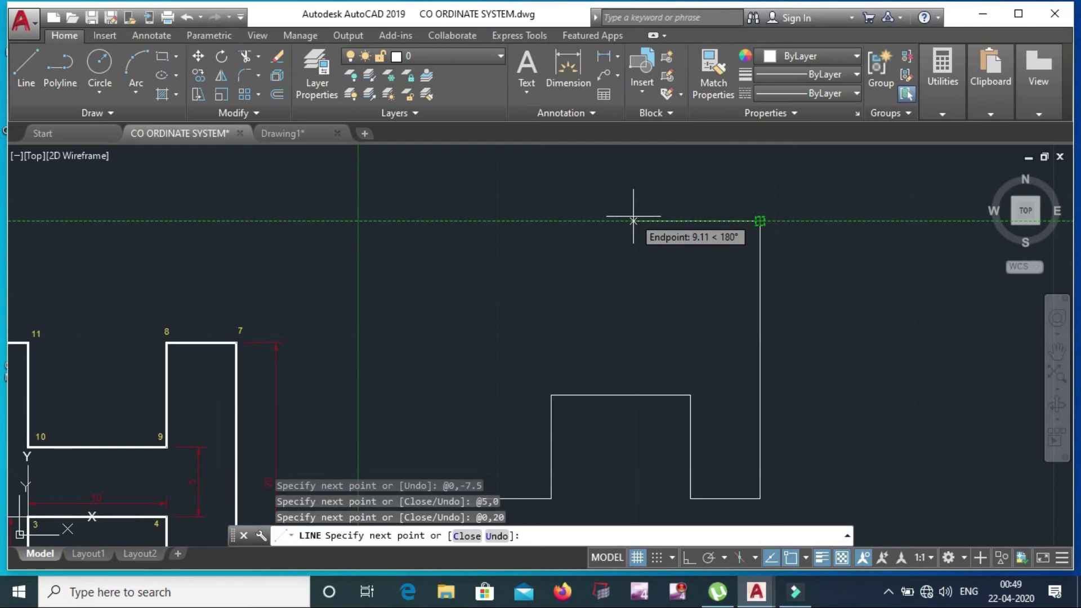
pyautogui.write('@')
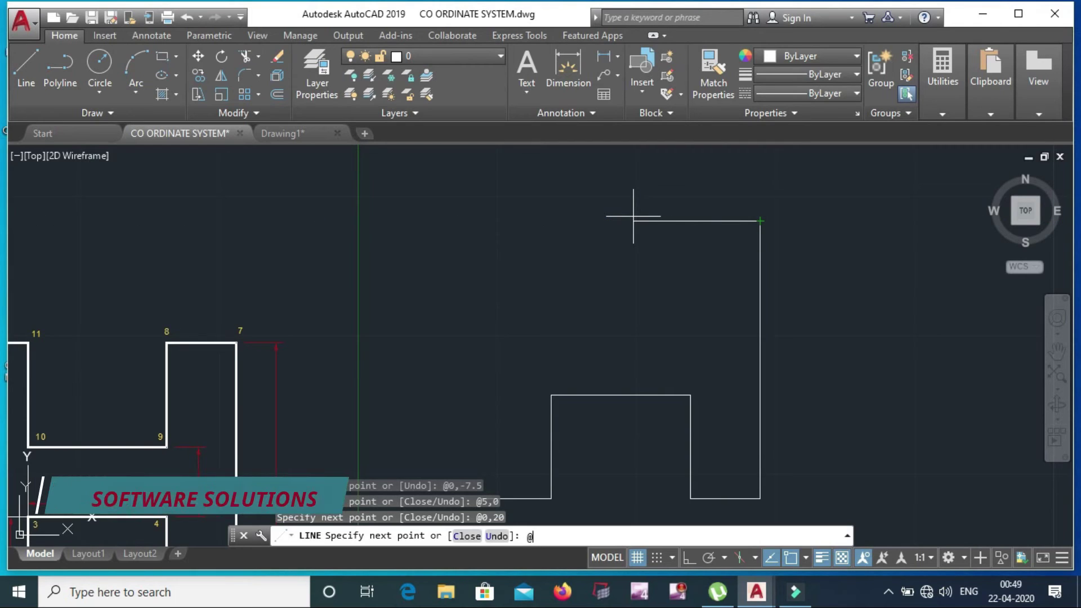
pyautogui.write('-5,0')
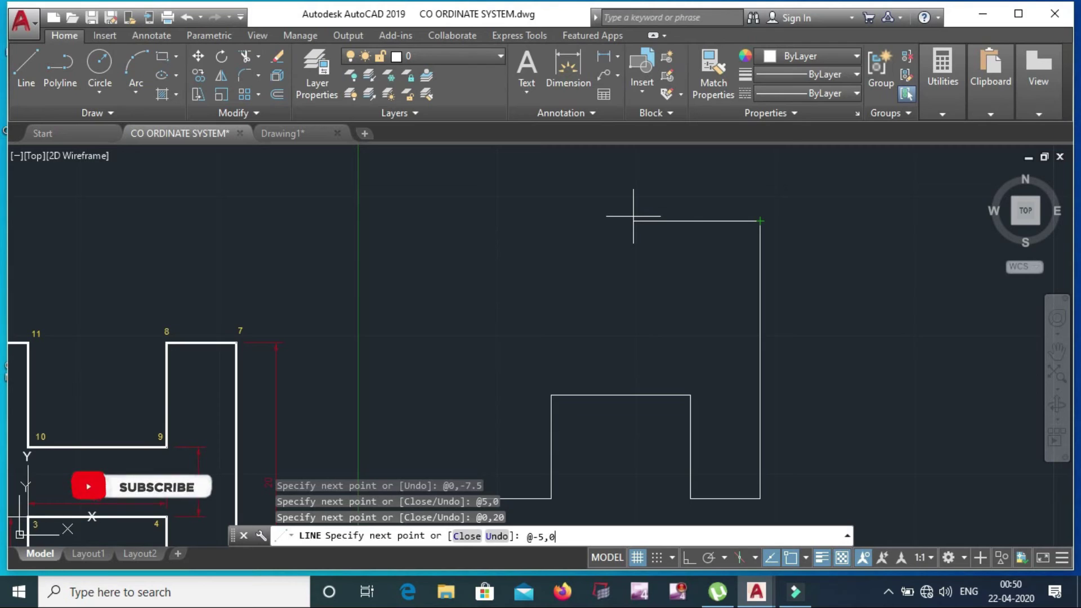
pyautogui.press('Return')
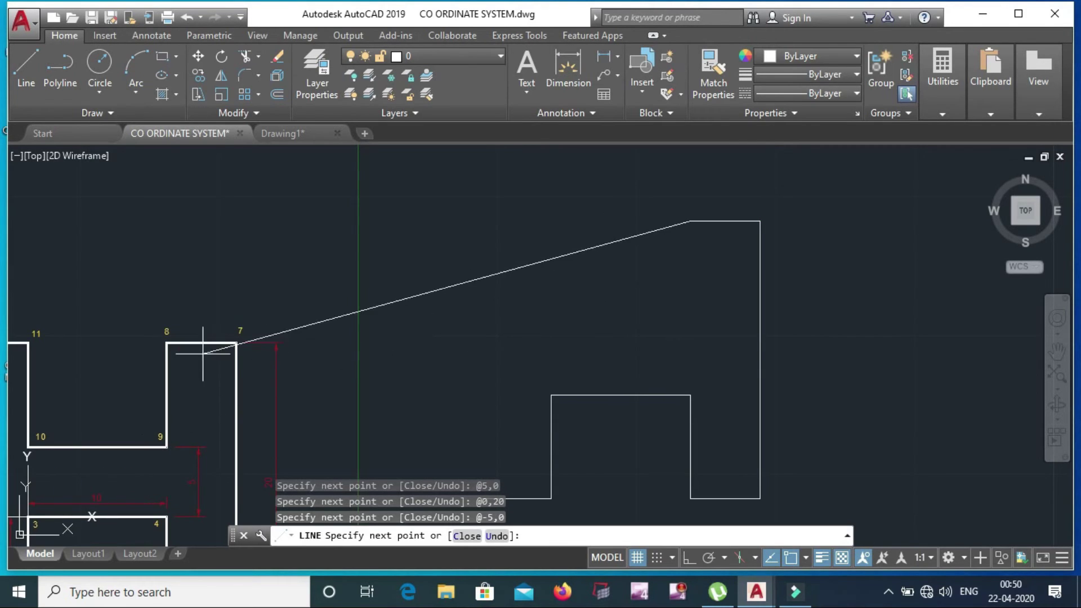
# Draw the inner edge of the H's upper right leg downward with relative coordinate @0,-7.5
pyautogui.write('@')
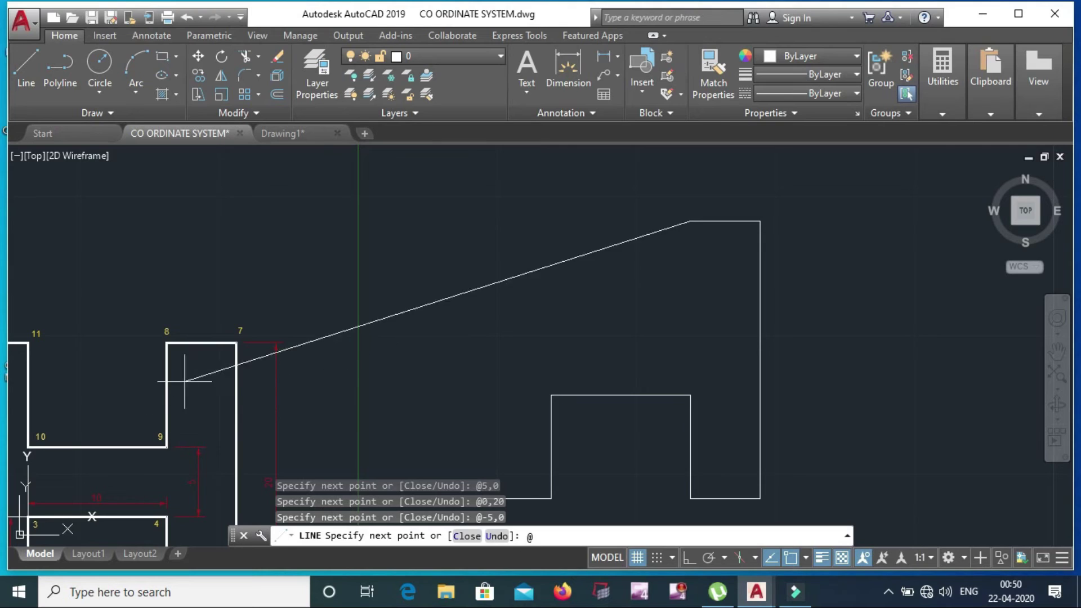
pyautogui.moveTo(181, 400); pyautogui.dragTo(295, 317, button='middle')
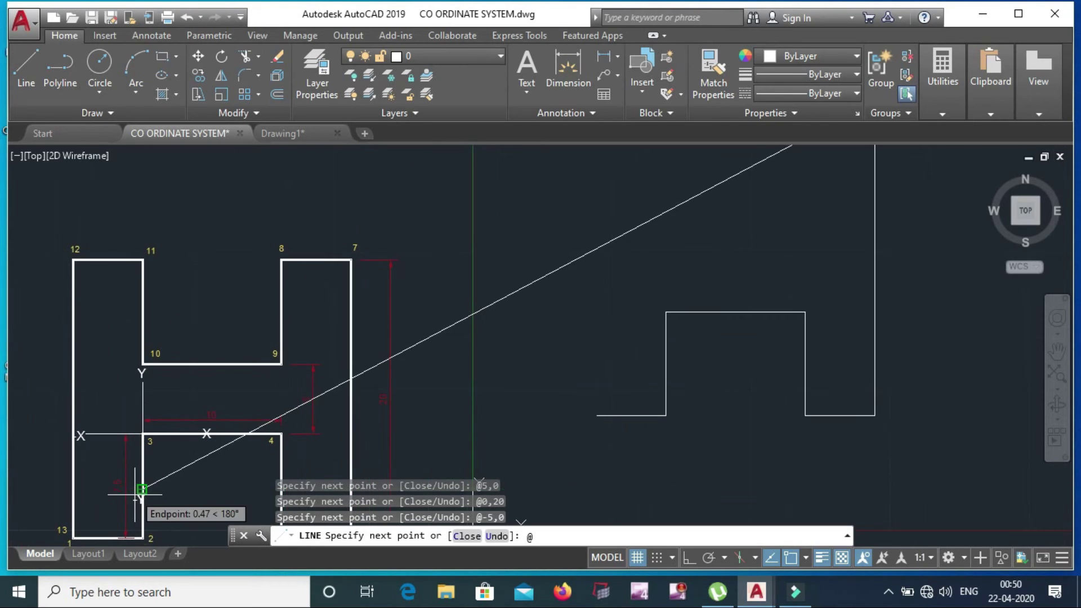
pyautogui.moveTo(540, 298); pyautogui.dragTo(432, 365, button='middle')
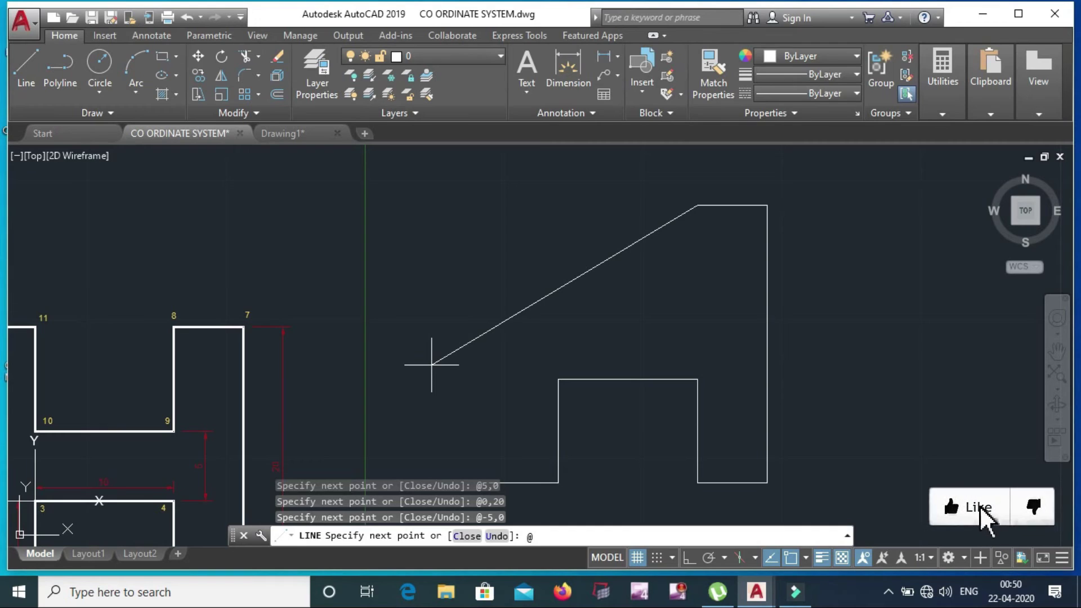
pyautogui.write('0')
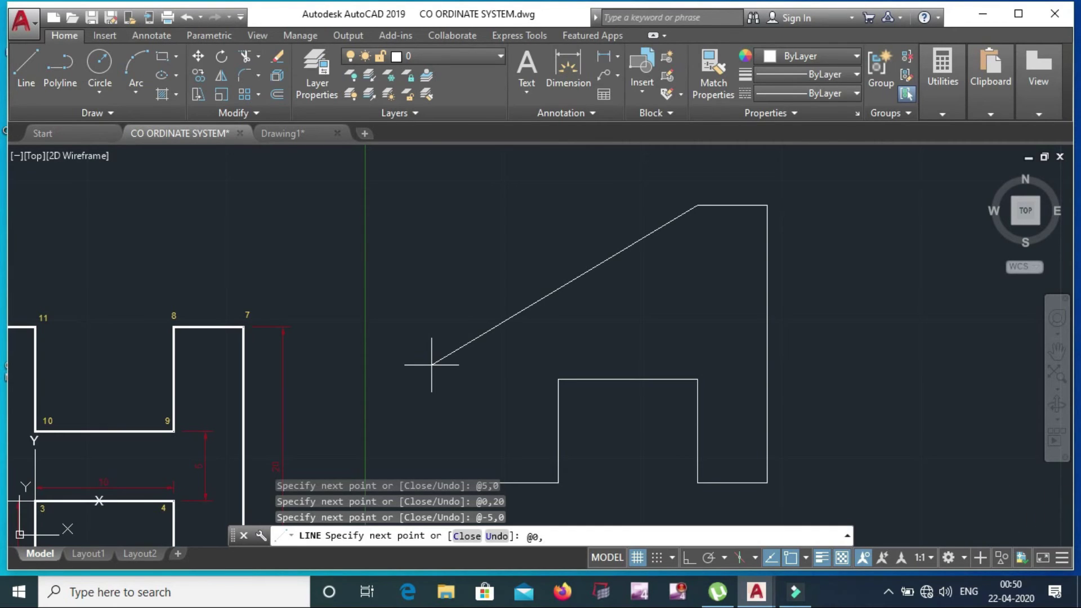
pyautogui.write(',-7.5')
pyautogui.press('Return')
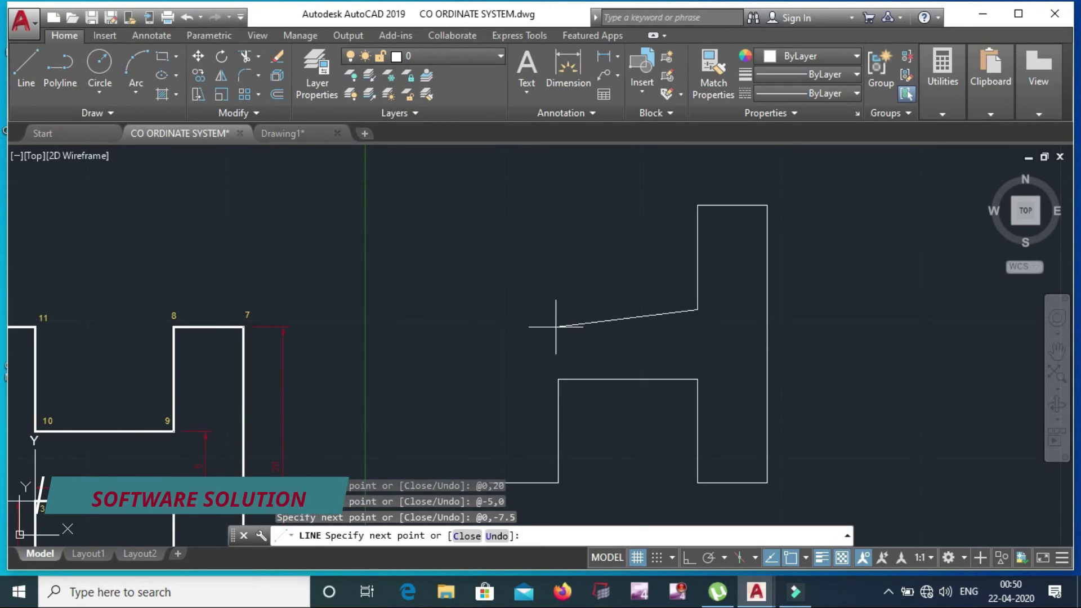
# Add the upper edge of the H's crossbar with relative coordinate @-10,0
pyautogui.write('@')
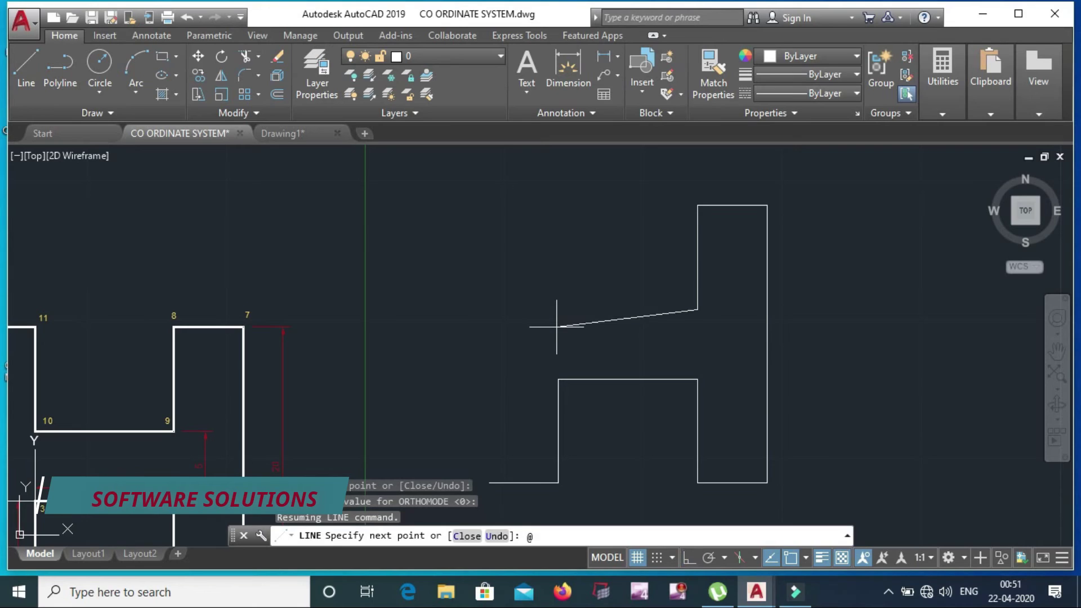
pyautogui.write('-10,')
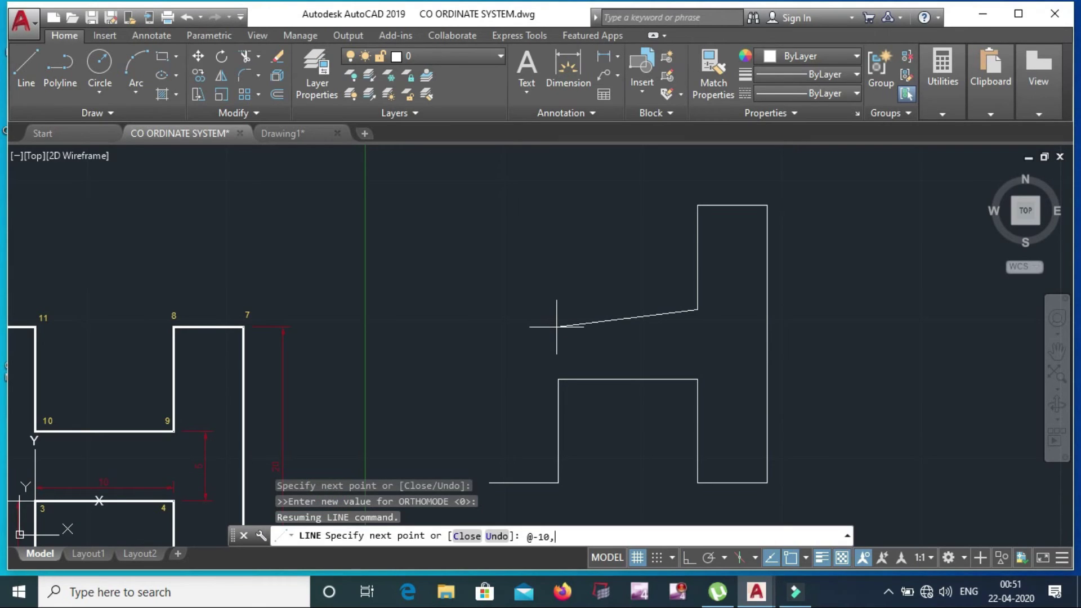
pyautogui.write('0')
pyautogui.press('Return')
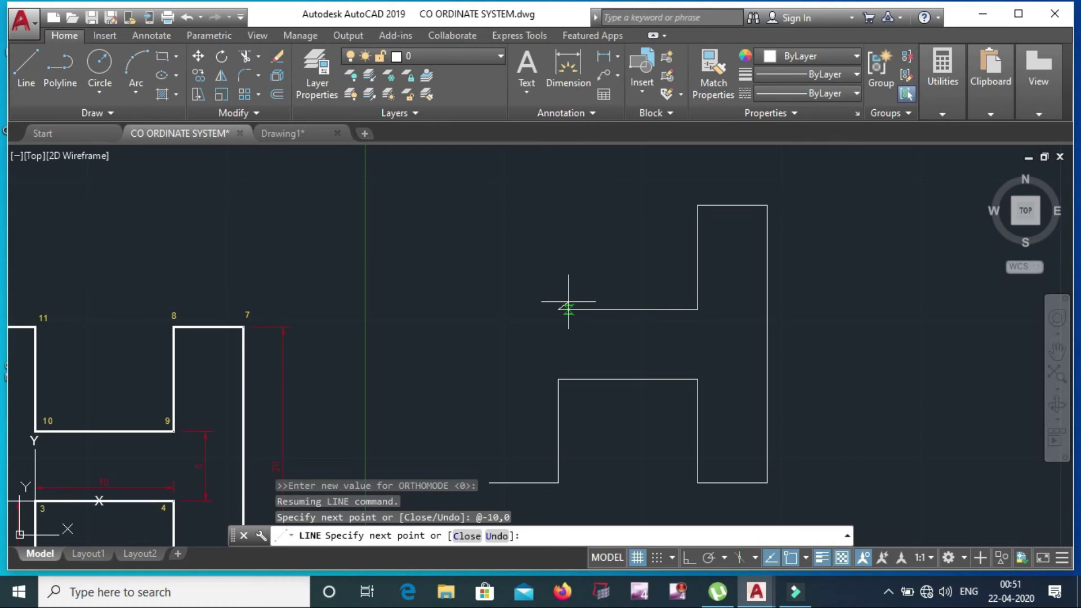
# Draw the inner edge of the H's upper left leg upward with relative coordinate @0,7.5
pyautogui.write('@')
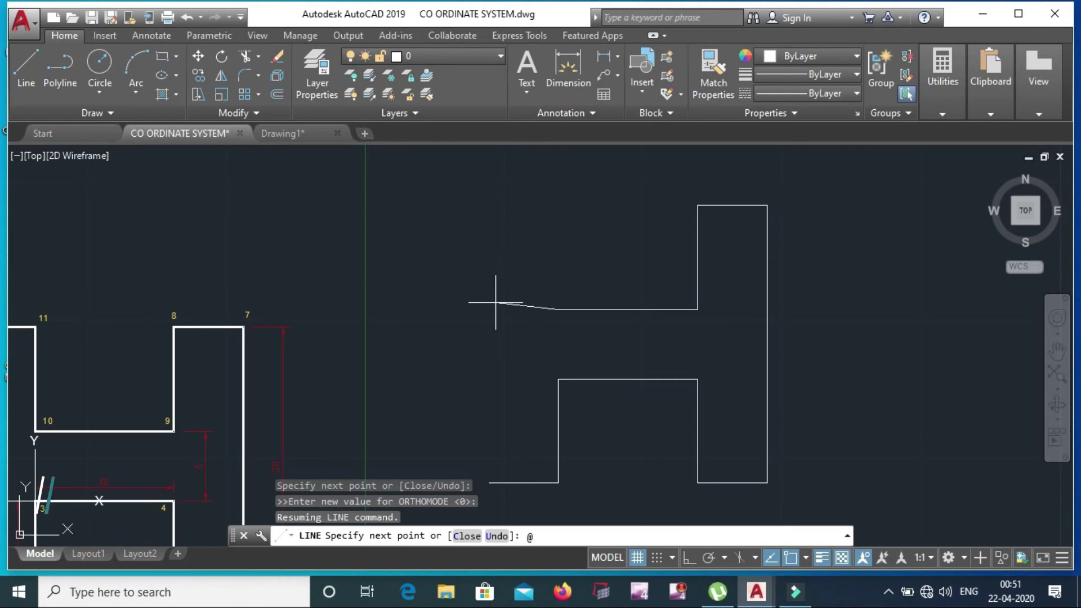
pyautogui.scroll(-3, 498, 253)
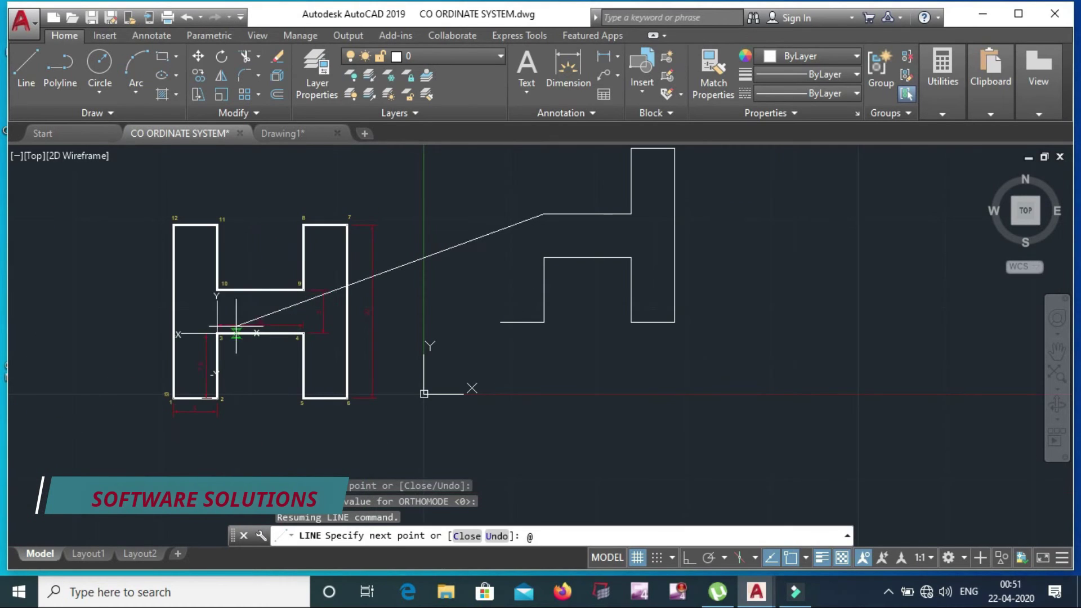
pyautogui.moveTo(394, 257); pyautogui.dragTo(351, 354, button='middle')
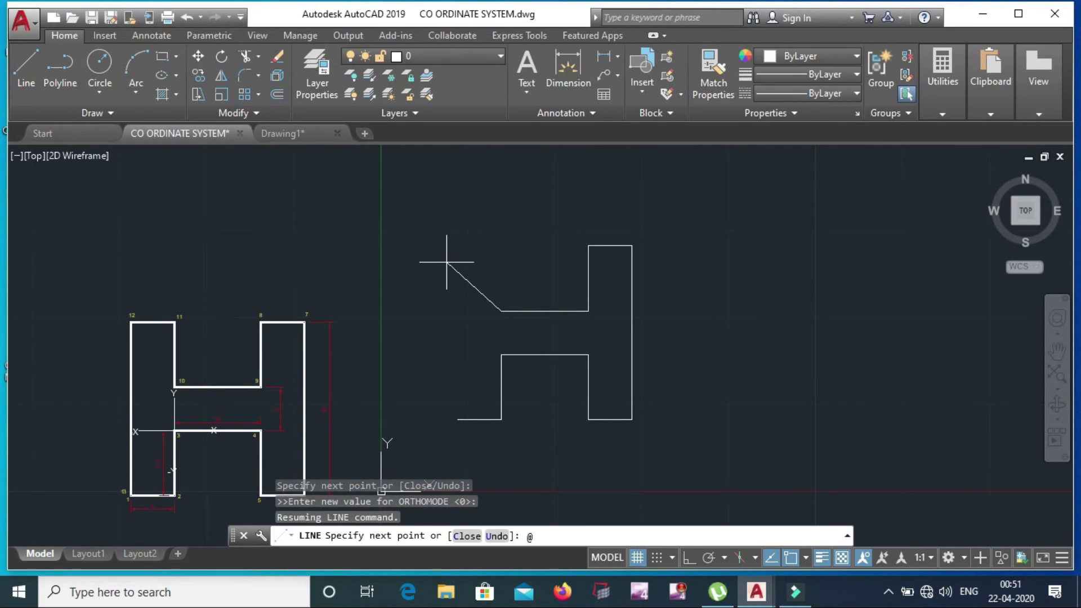
pyautogui.write('0,7.5')
pyautogui.press('Return')
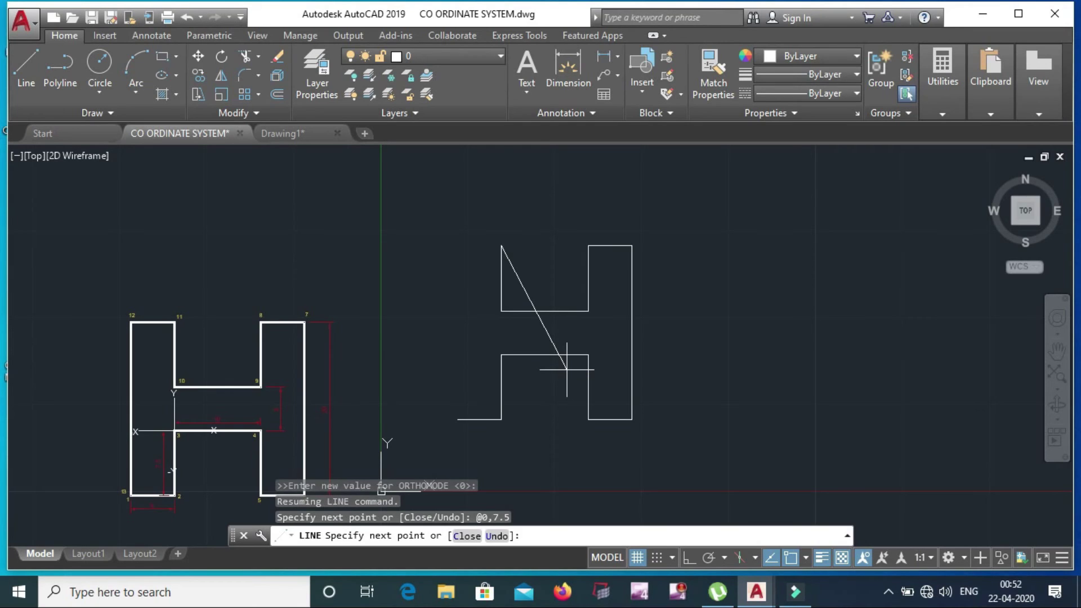
# Add the top edge of the H's left leg with relative coordinate @-5,0
pyautogui.press('shift')
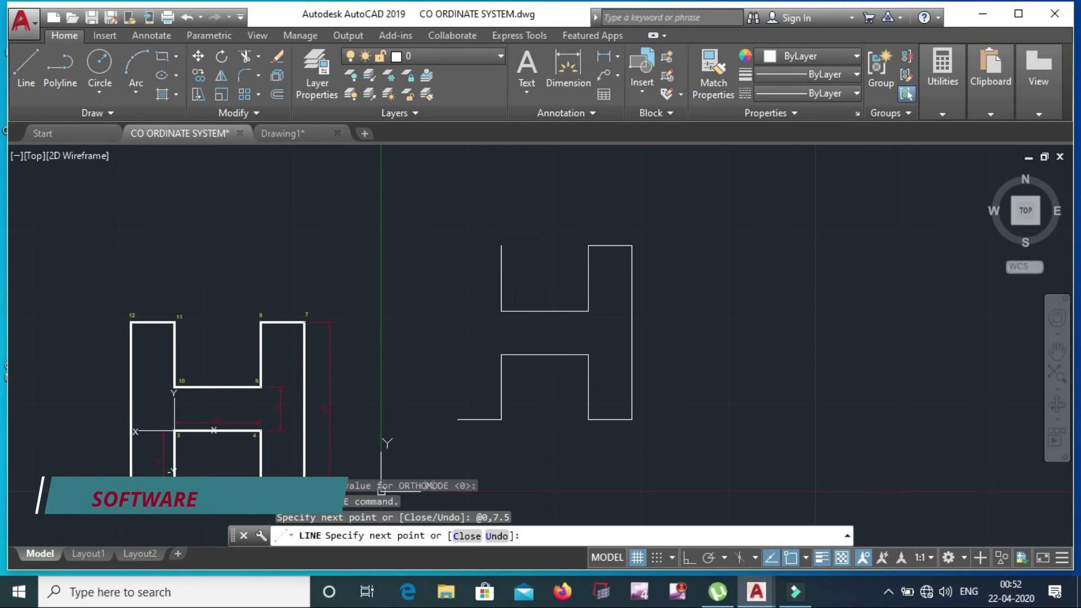
pyautogui.write('@')
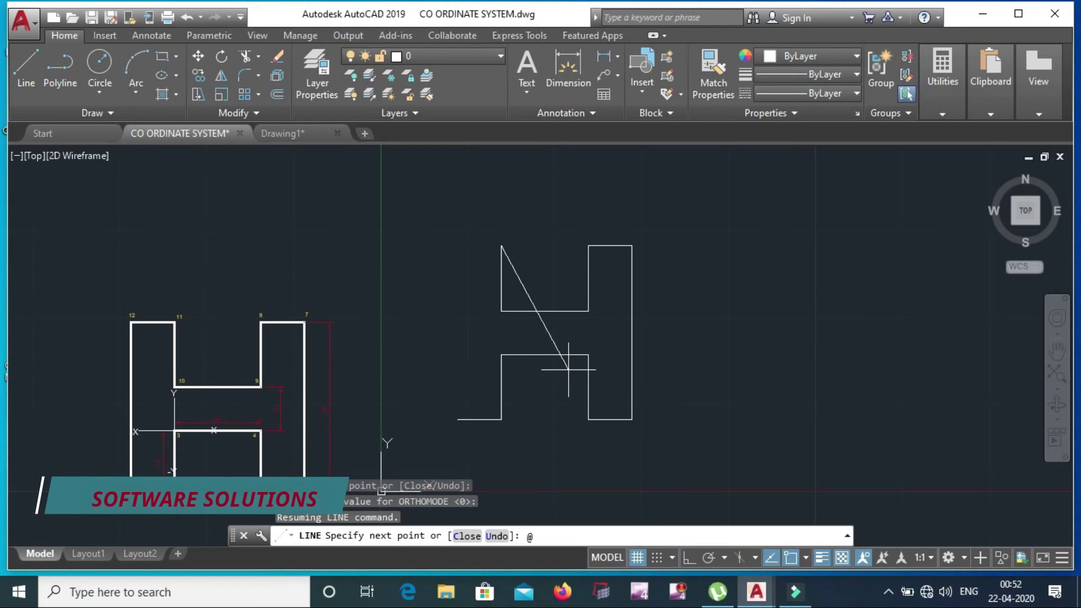
pyautogui.write('-5')
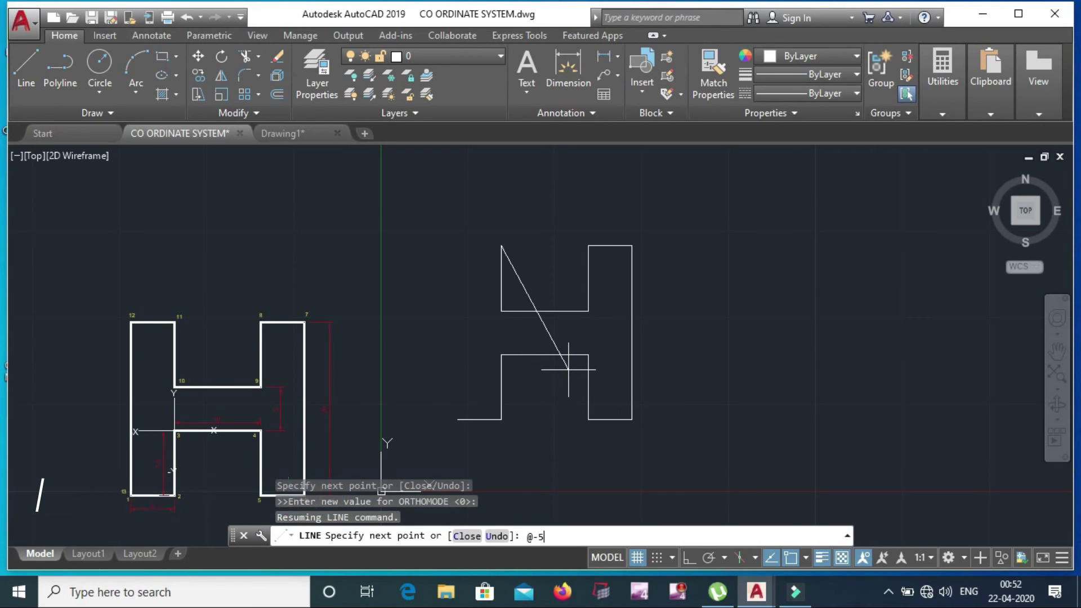
pyautogui.write(',0')
pyautogui.press('Return')
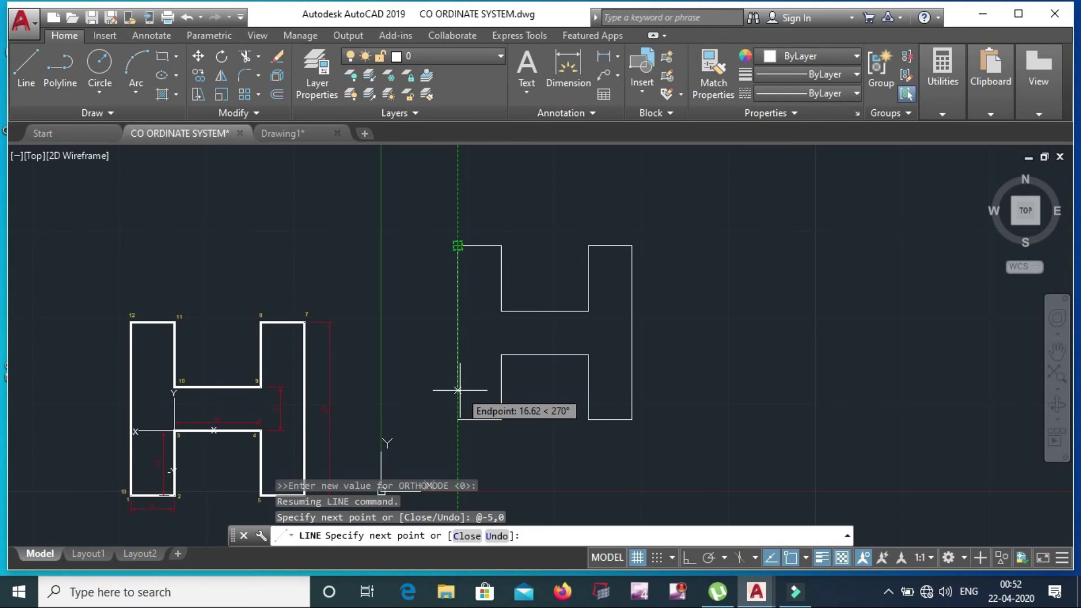
# Complete the H outline down its outer left side with relative coordinate @0,-20 and end the Line command
pyautogui.write('@')
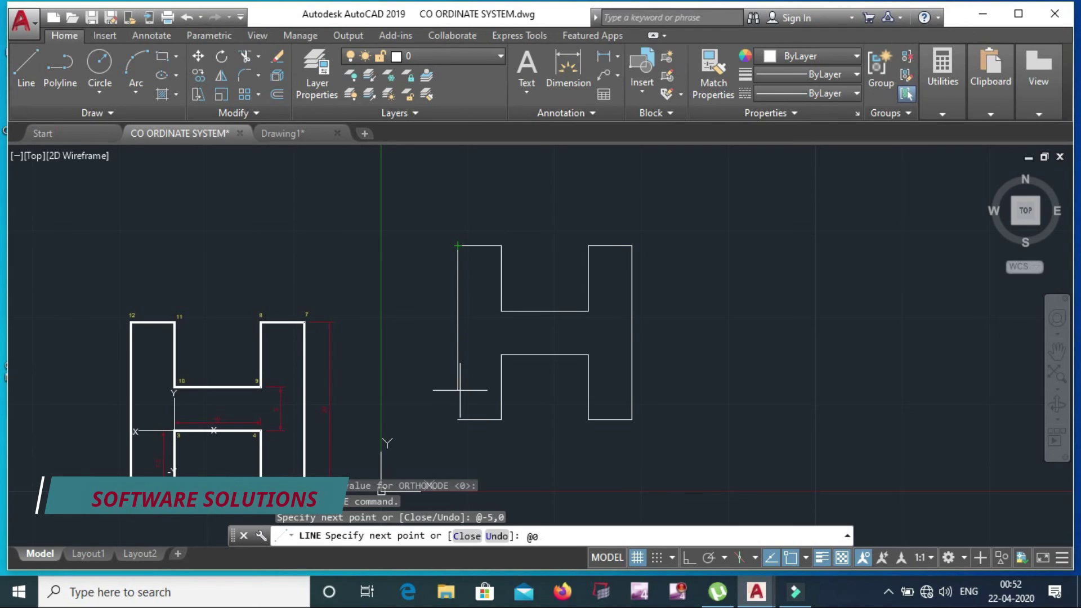
pyautogui.write('0,')
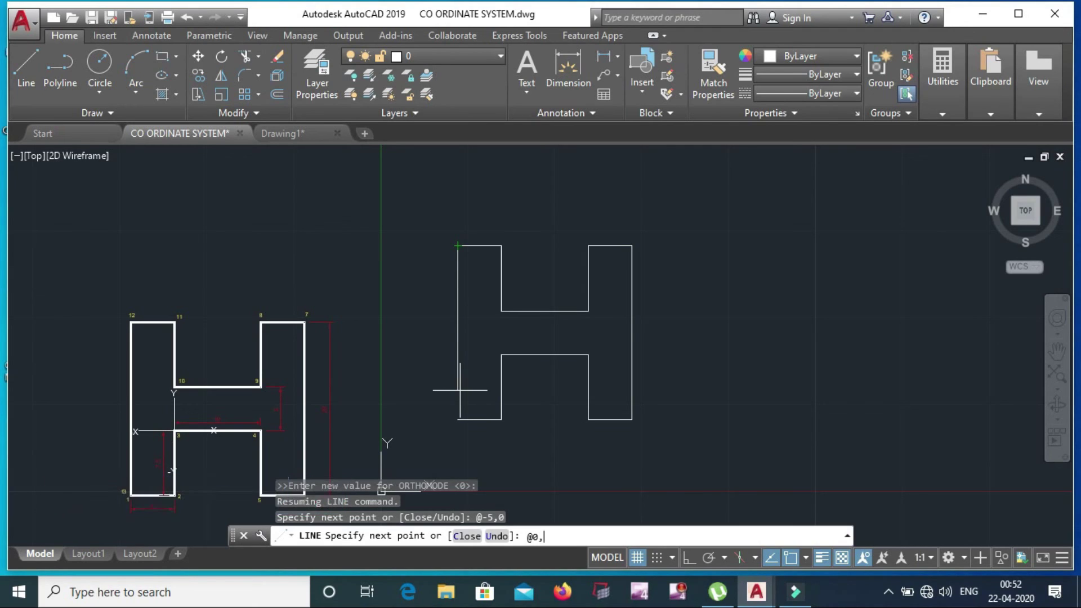
pyautogui.write('-20')
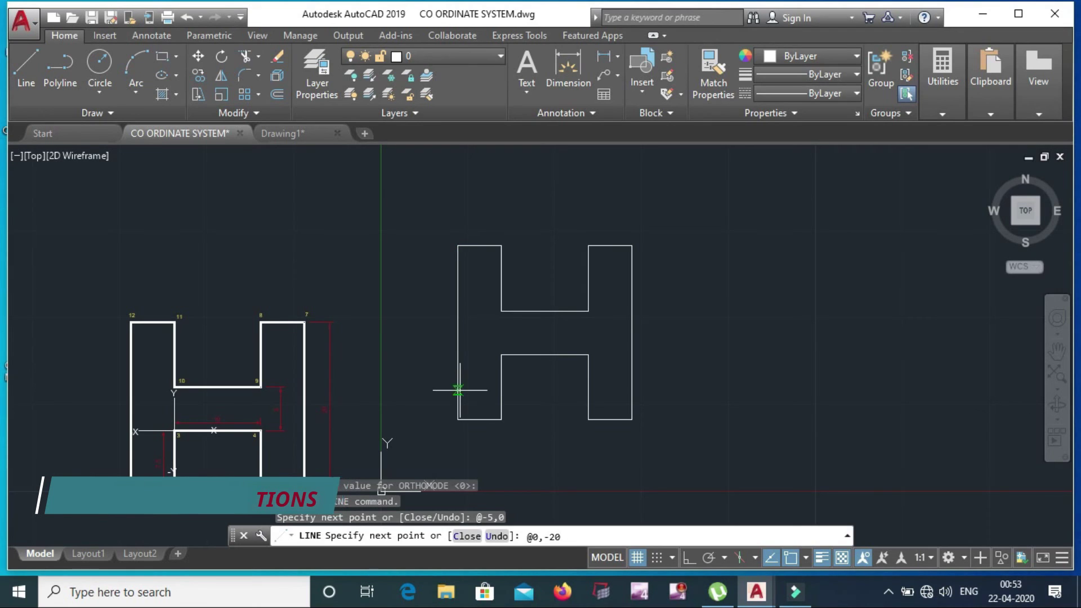
pyautogui.press('Return')
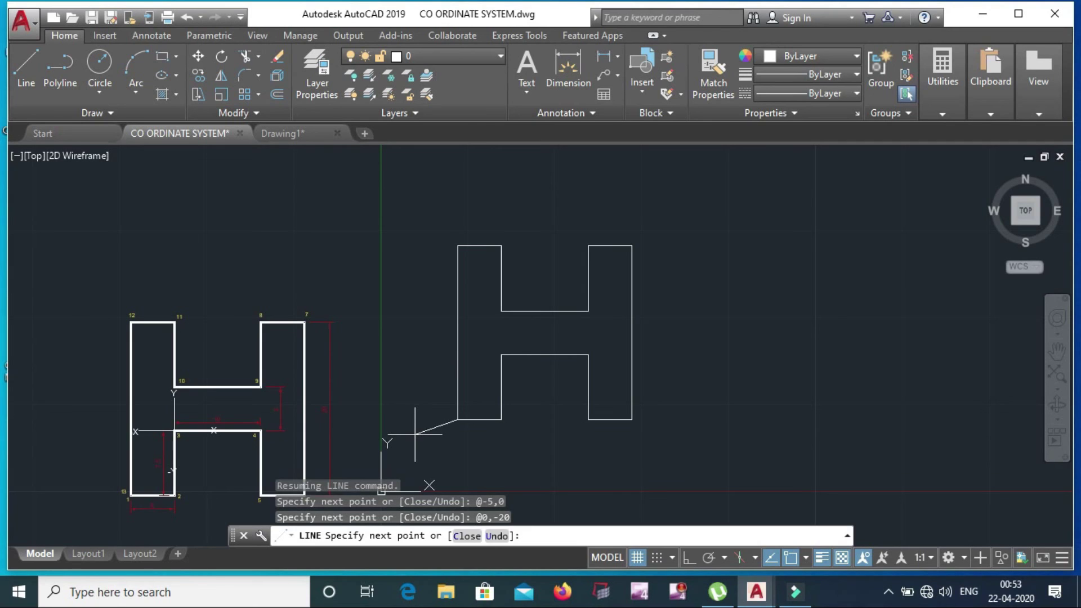
pyautogui.press('Escape')
# Start a new line in the empty area right of the H and draw its first segment to relative coordinate @5,5
pyautogui.moveTo(535, 367); pyautogui.dragTo(578, 331, button='middle')
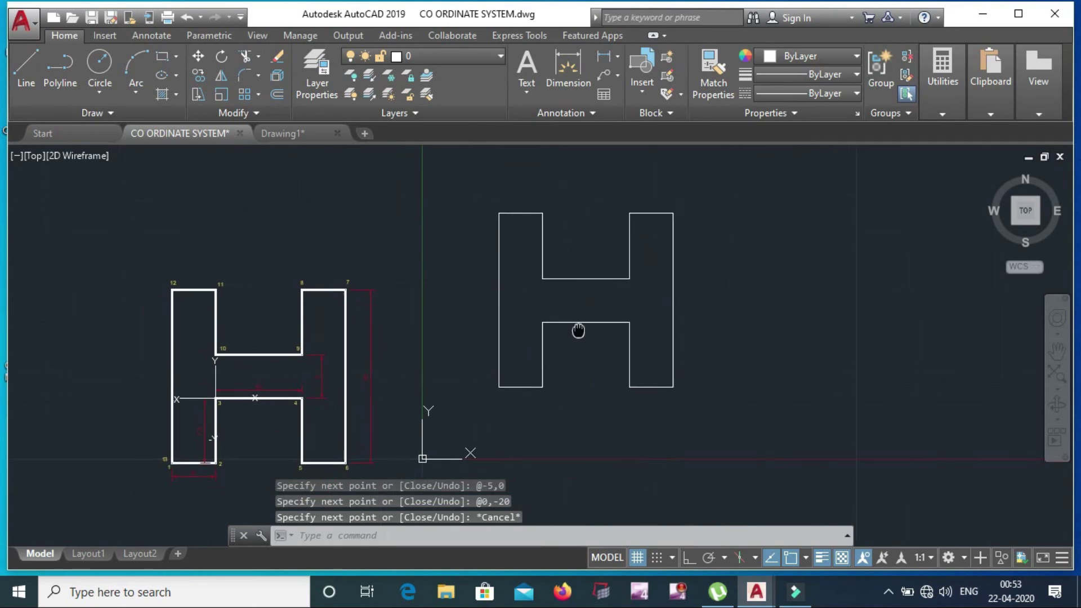
pyautogui.moveTo(560, 374)
pyautogui.mouseDown(button='middle')
pyautogui.moveTo(552, 387)
pyautogui.moveTo(500, 393)
pyautogui.mouseUp(button='middle')
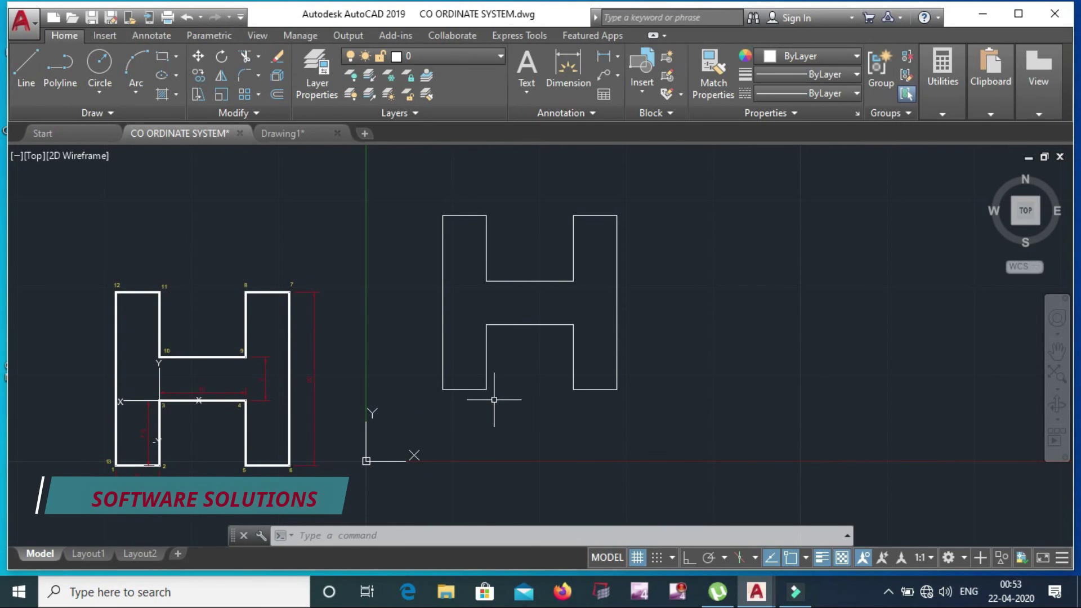
pyautogui.moveTo(563, 396); pyautogui.dragTo(437, 421, button='middle')
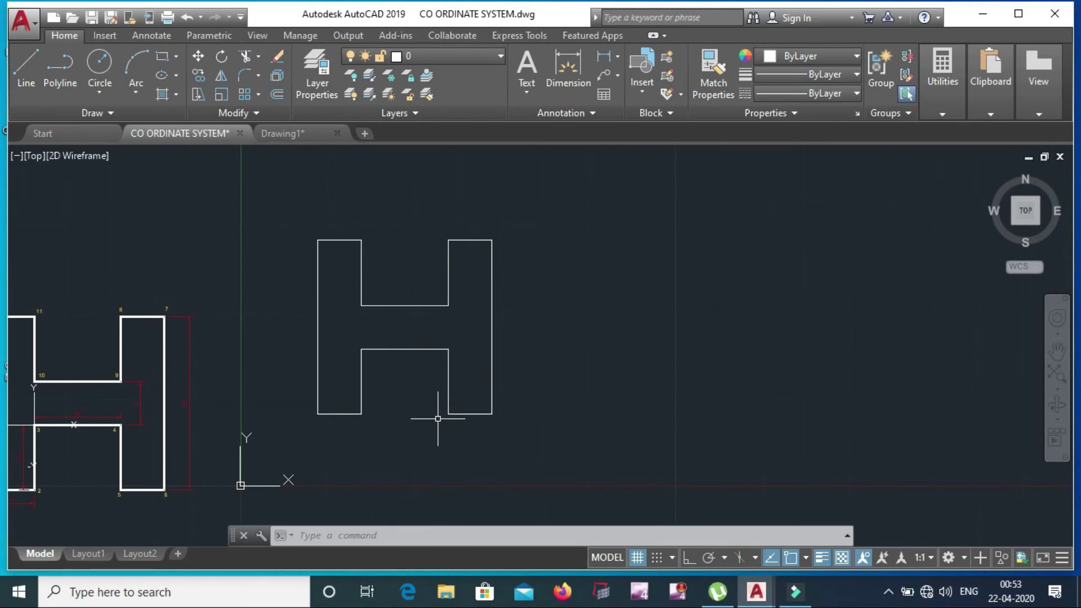
pyautogui.write('l')
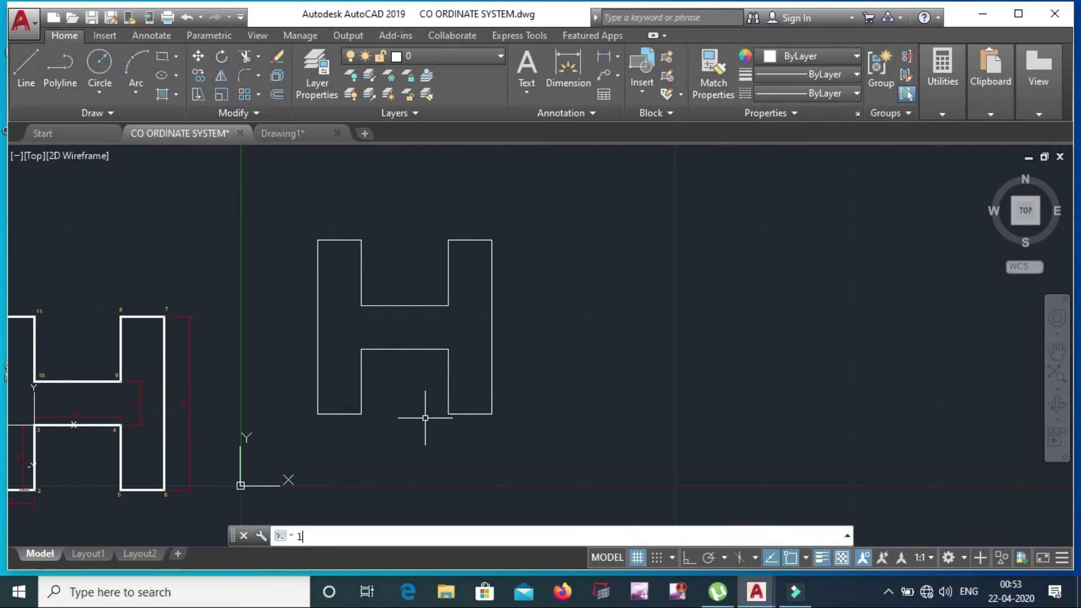
pyautogui.press('Return')
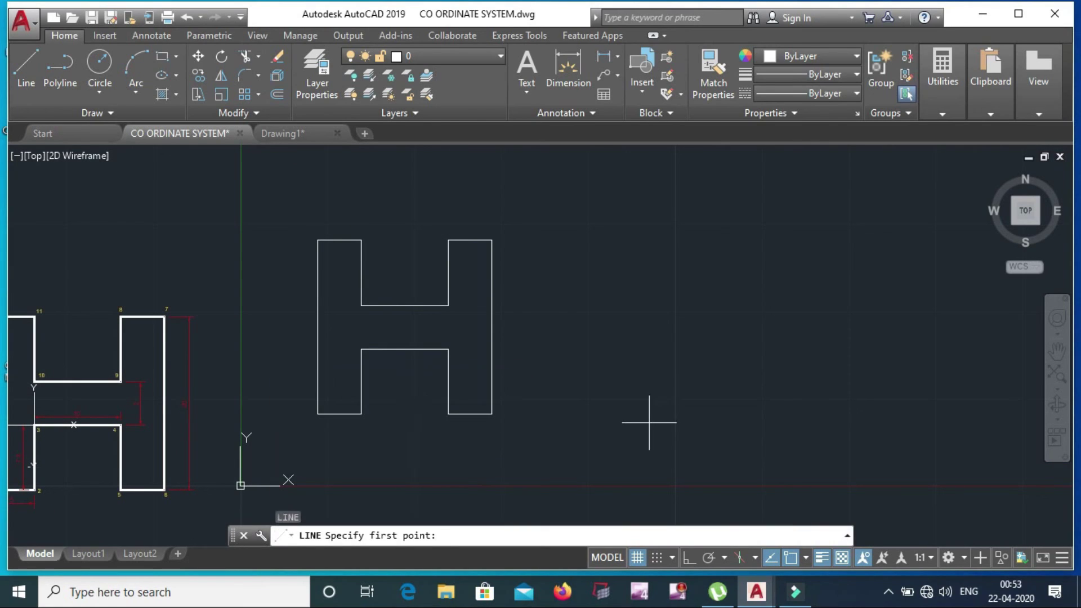
pyautogui.click(611, 385)
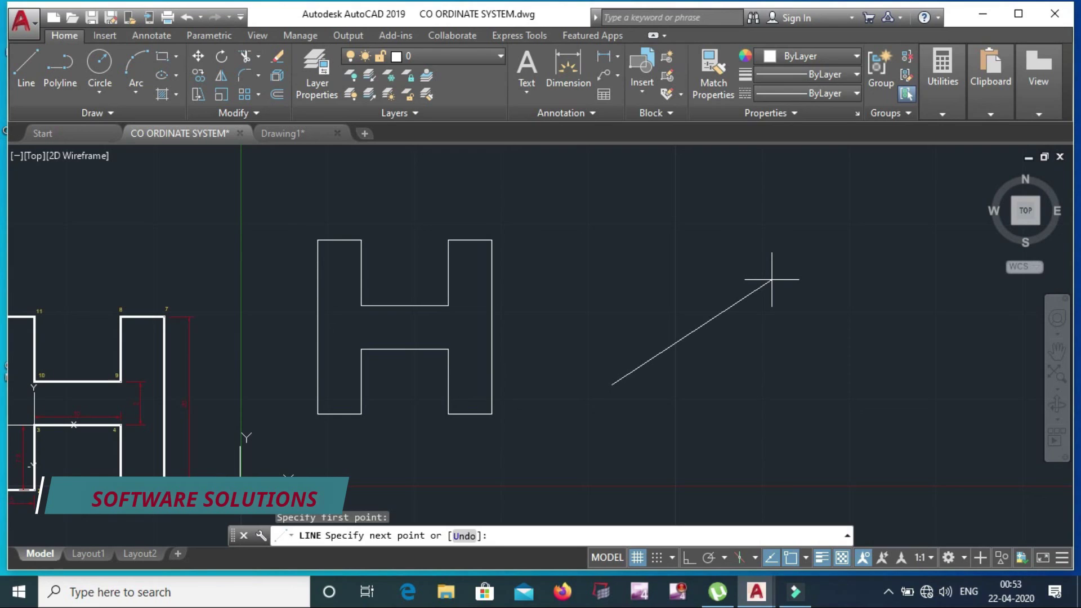
pyautogui.write('@5')
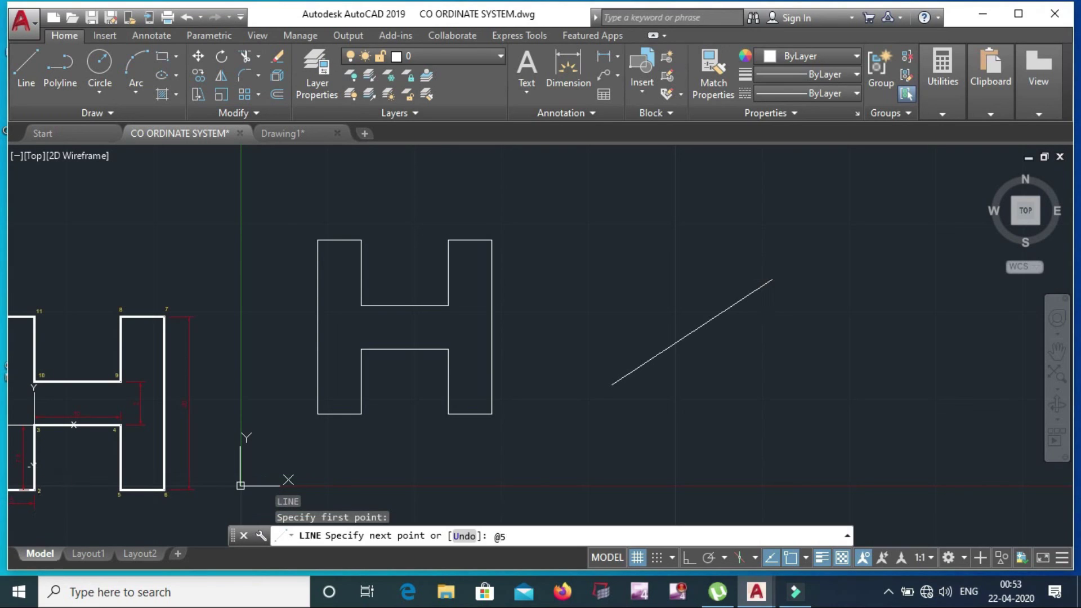
pyautogui.write(',5')
pyautogui.press('Return')
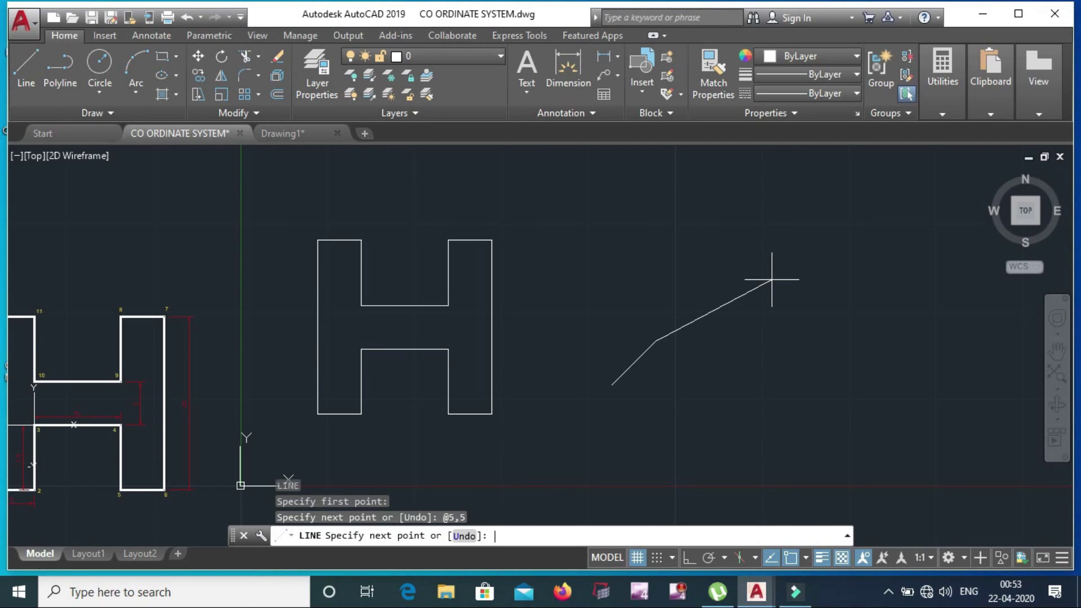
# Add a second segment to relative coordinate @-5,5 and close the shape into a triangle with the Close option
pyautogui.write('@')
pyautogui.write('-')
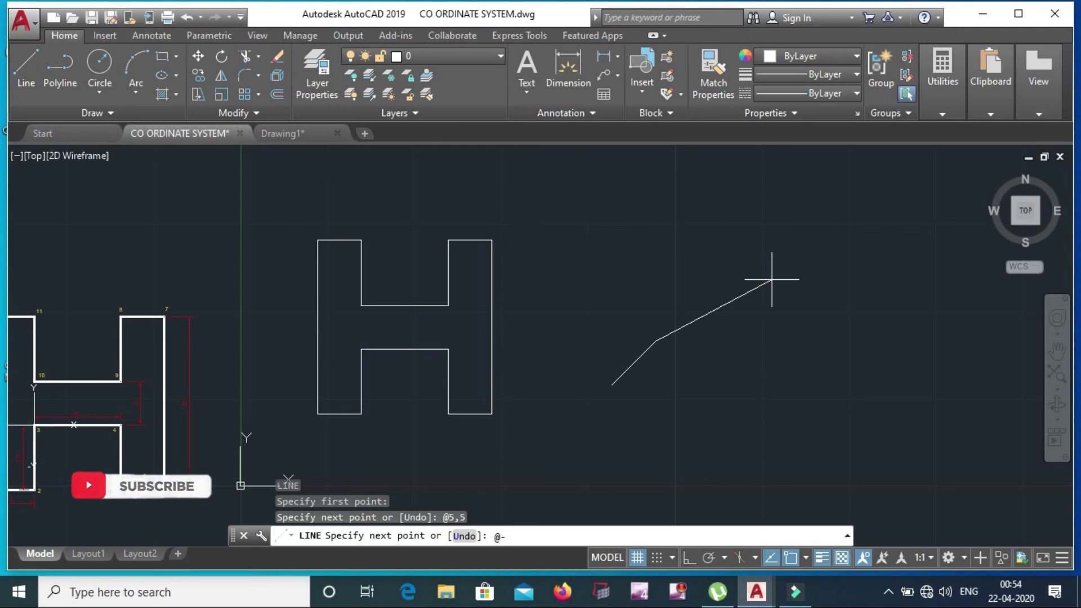
pyautogui.write('5')
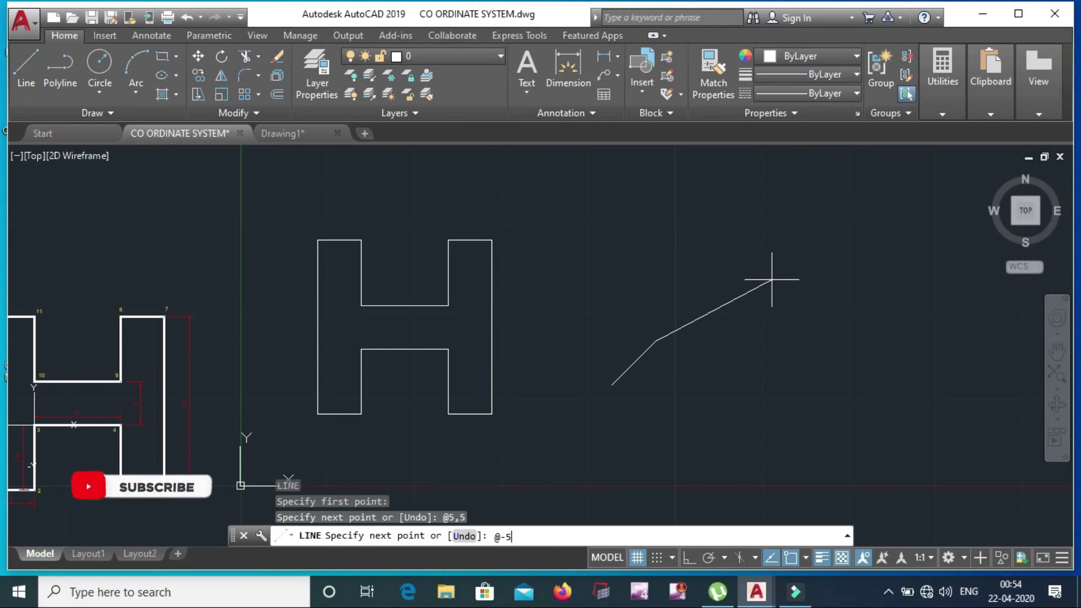
pyautogui.write(',5')
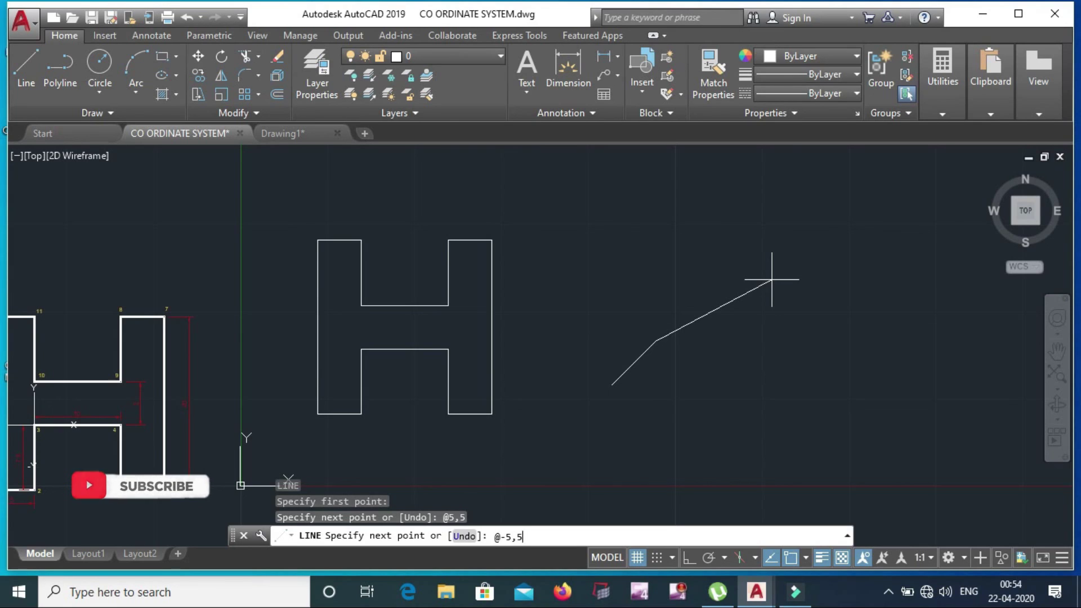
pyautogui.press('Return')
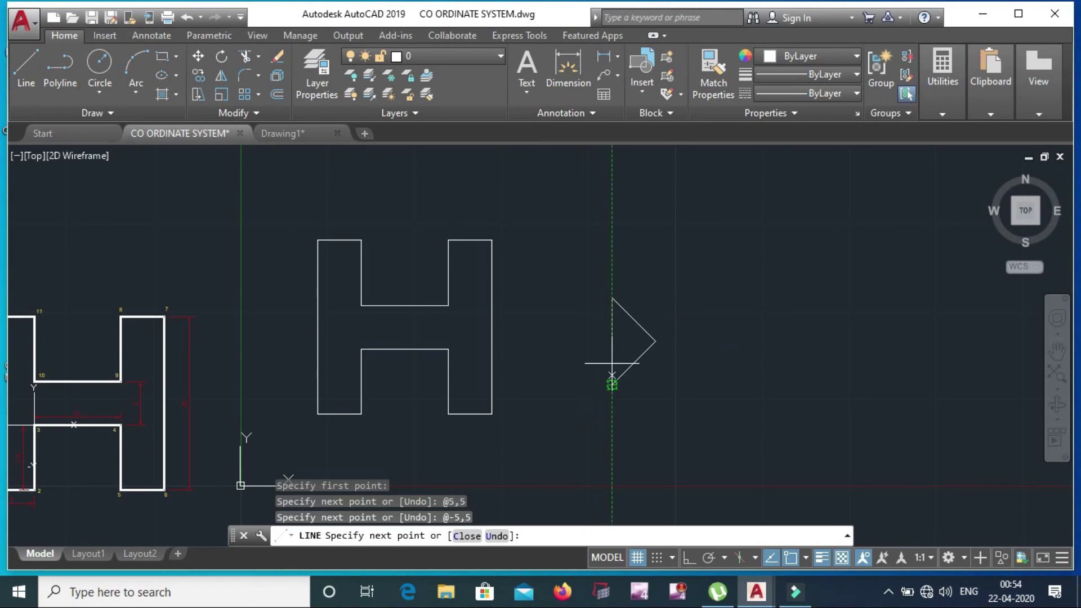
pyautogui.click(618, 304)
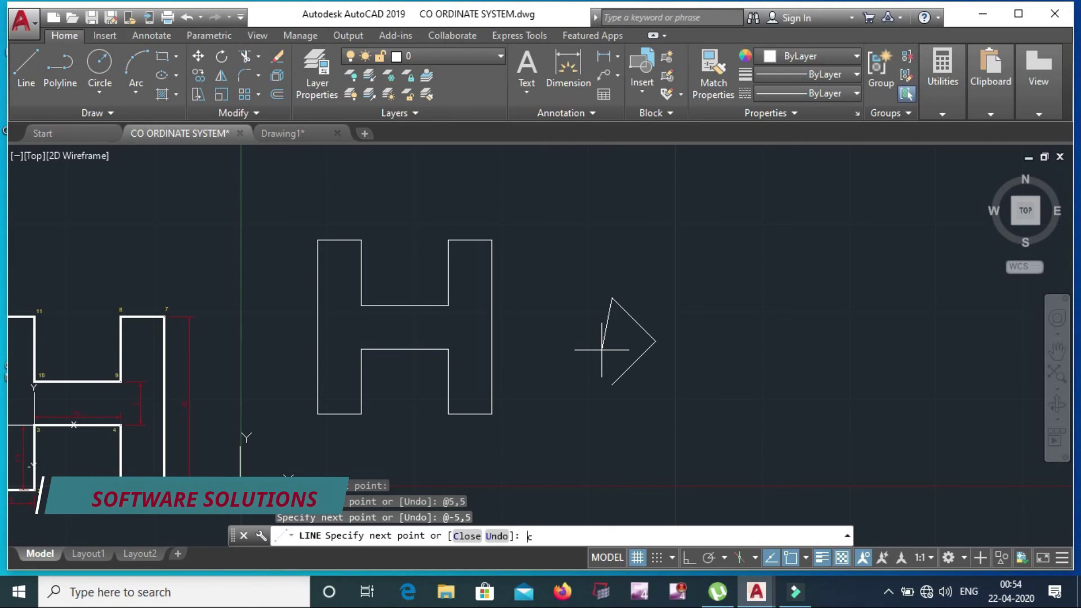
pyautogui.press('Return')
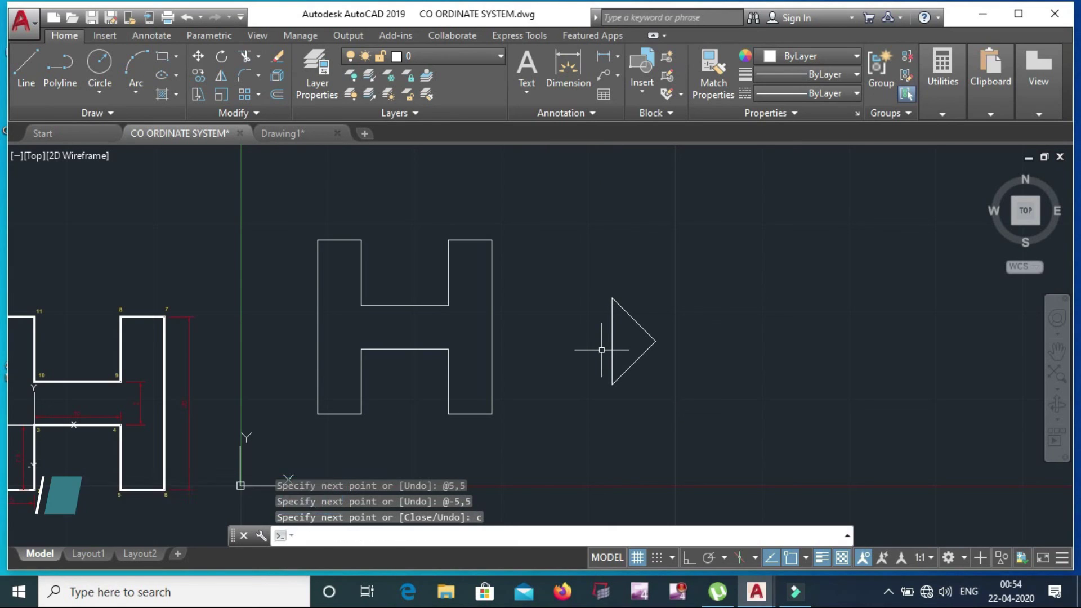